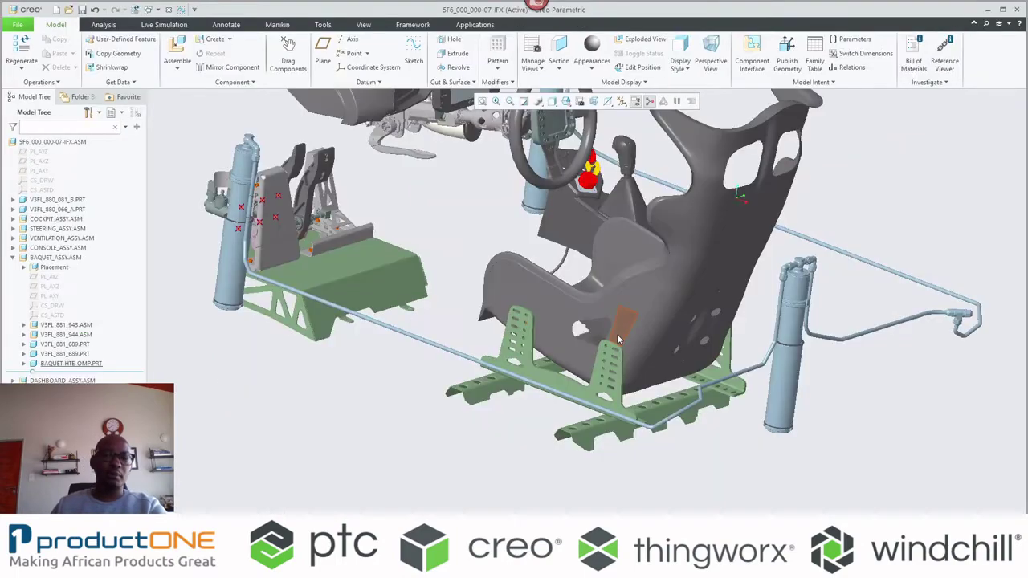
Open the seat's side bracket V3FL_881_689 on its own to examine its shape, and return to the main assembly
{"action": "middle_click_drag", "start_coordinate": [514, 337], "coordinate": [651, 410]}
{"action": "left_click", "coordinate": [652, 410]}
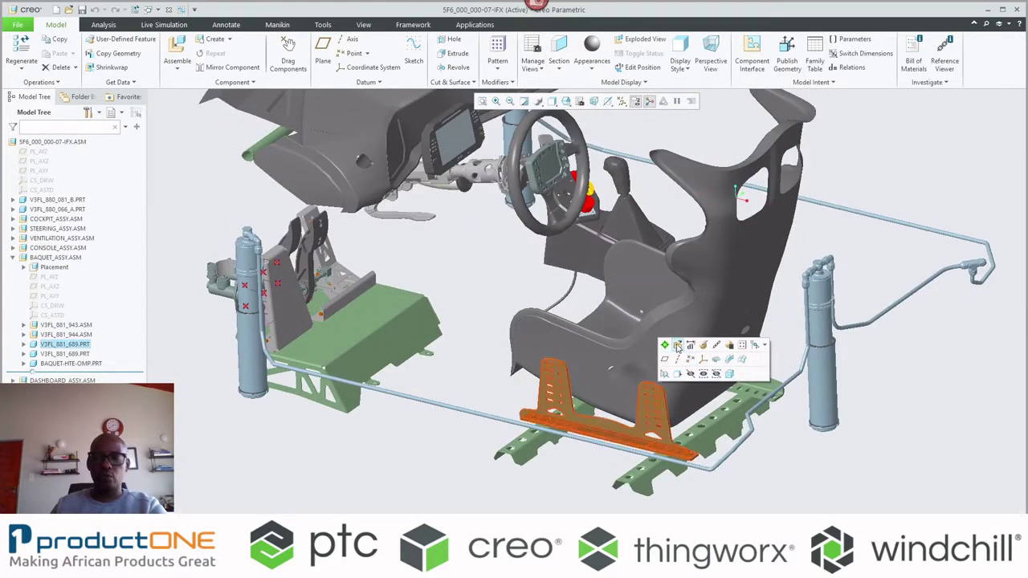
{"action": "left_click", "coordinate": [678, 348]}
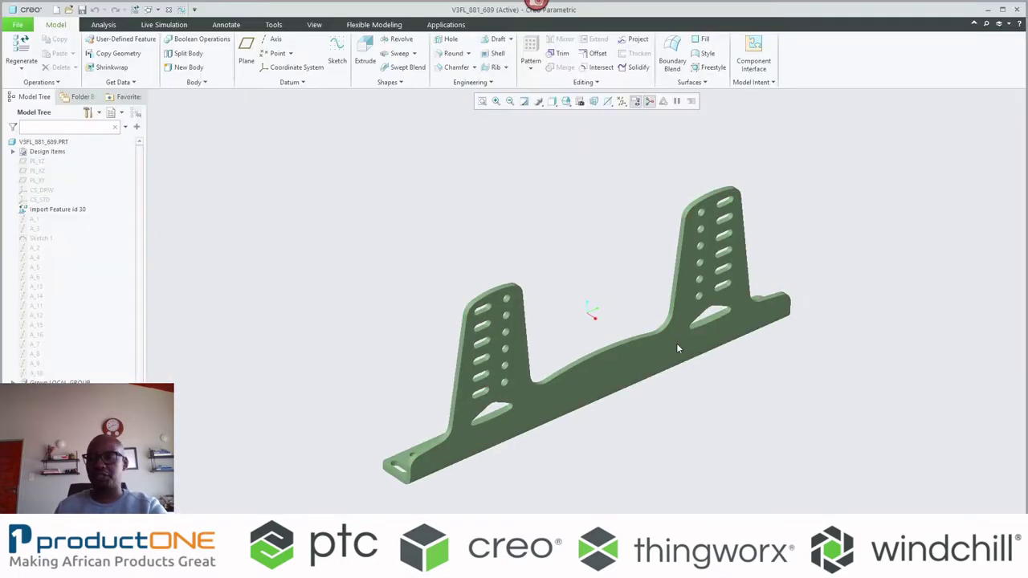
{"action": "mouse_move", "coordinate": [676, 343]}
{"action": "middle_mouse_down"}
{"action": "mouse_move", "coordinate": [696, 302]}
{"action": "mouse_move", "coordinate": [795, 335]}
{"action": "mouse_move", "coordinate": [808, 377]}
{"action": "mouse_move", "coordinate": [783, 408]}
{"action": "middle_mouse_up"}
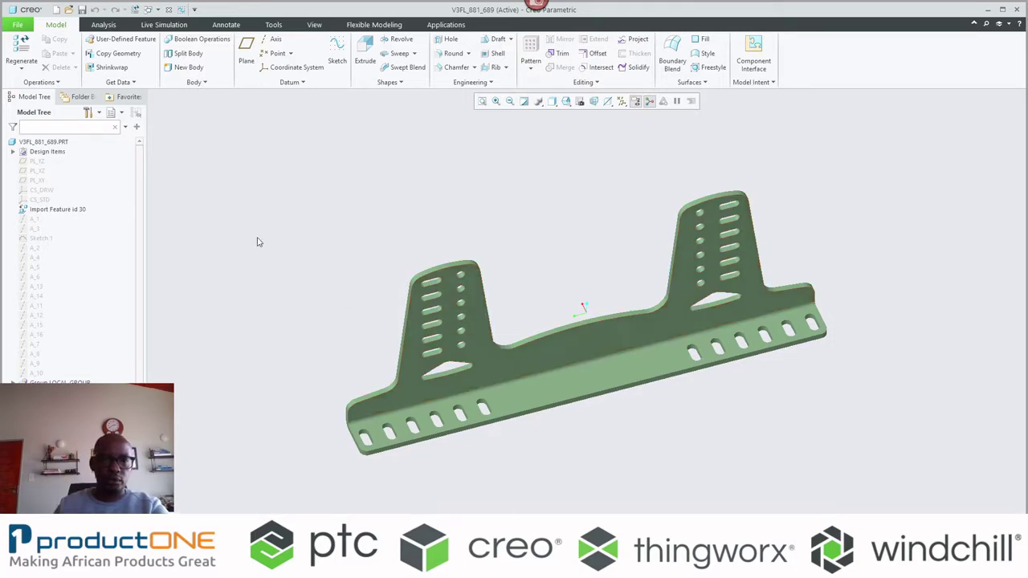
{"action": "left_click", "coordinate": [168, 11]}
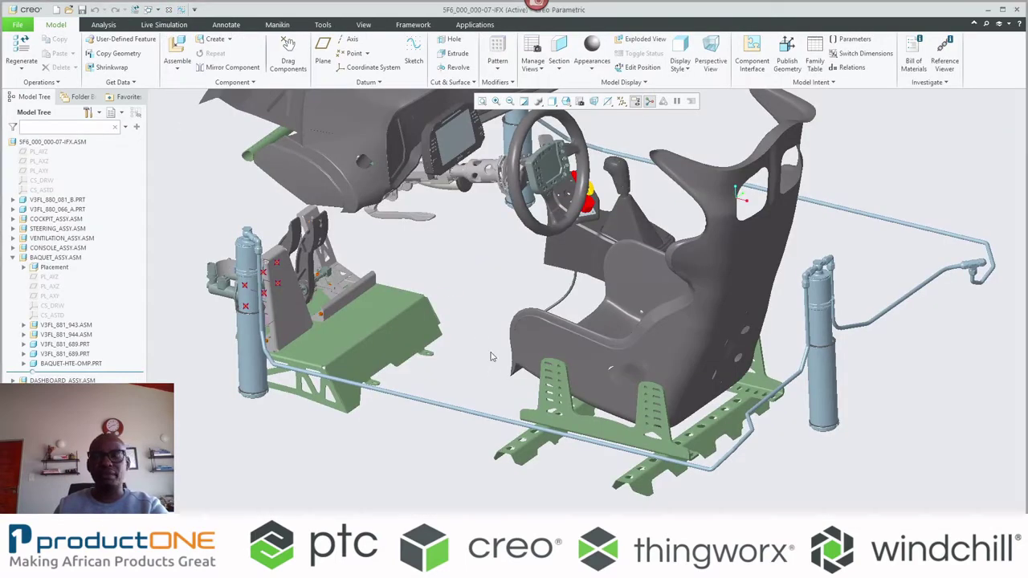
Switch to the BAQUET_ASSY assembly window
{"action": "scroll", "coordinate": [483, 369], "scroll_direction": "up", "scroll_amount": 5}
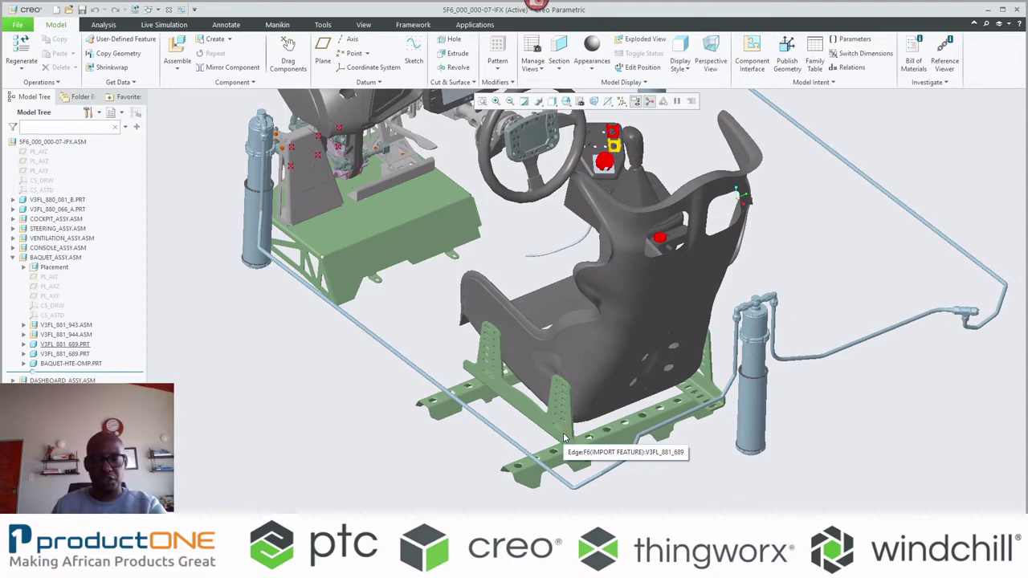
{"action": "left_click", "coordinate": [562, 562]}
{"action": "left_click", "coordinate": [502, 499]}
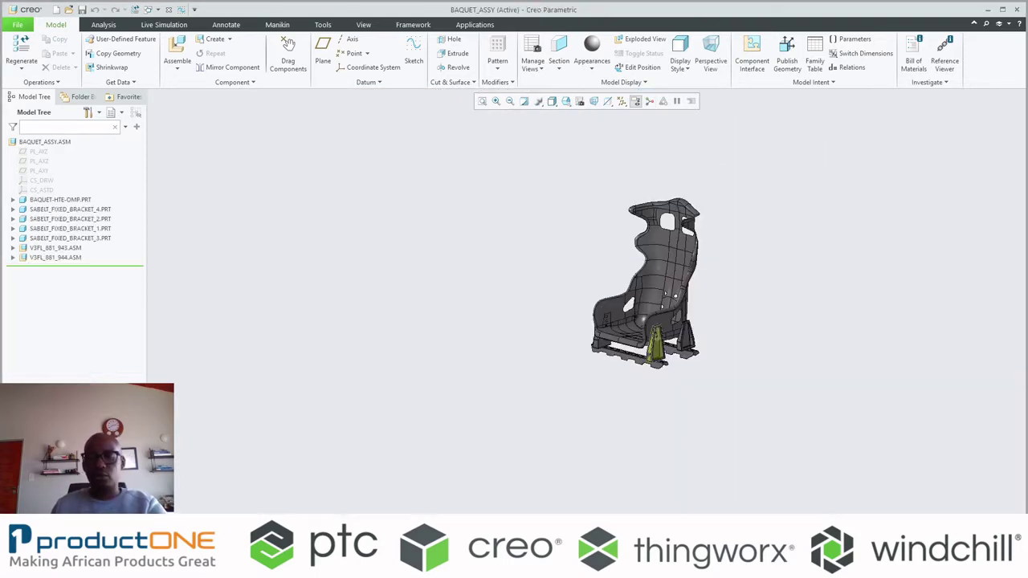
Open the SABELT_FIXED_BRACKET_4 part from the seat assembly in its own window
{"action": "middle_click_drag", "start_coordinate": [639, 345], "coordinate": [760, 264]}
{"action": "scroll", "coordinate": [723, 306], "scroll_direction": "up", "scroll_amount": 3}
{"action": "middle_click_drag", "start_coordinate": [562, 402], "coordinate": [466, 418]}
{"action": "scroll", "coordinate": [531, 418], "scroll_direction": "up", "scroll_amount": 3}
{"action": "left_click", "coordinate": [503, 379]}
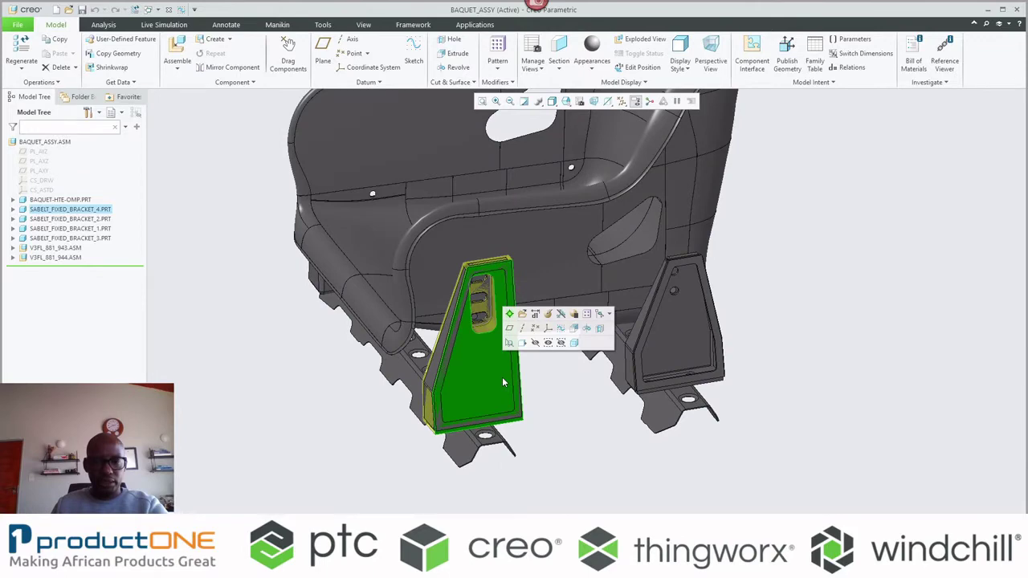
{"action": "left_click", "coordinate": [521, 314]}
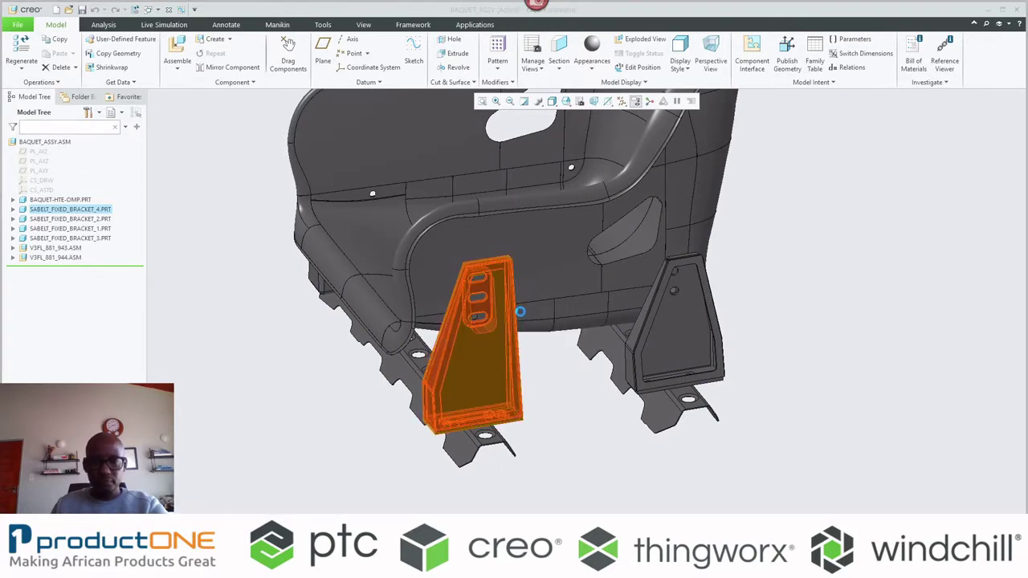
{"action": "scroll", "coordinate": [886, 319], "scroll_direction": "up", "scroll_amount": 3}
{"action": "scroll", "coordinate": [695, 344], "scroll_direction": "up", "scroll_amount": 5}
{"action": "scroll", "coordinate": [568, 356], "scroll_direction": "down", "scroll_amount": 5}
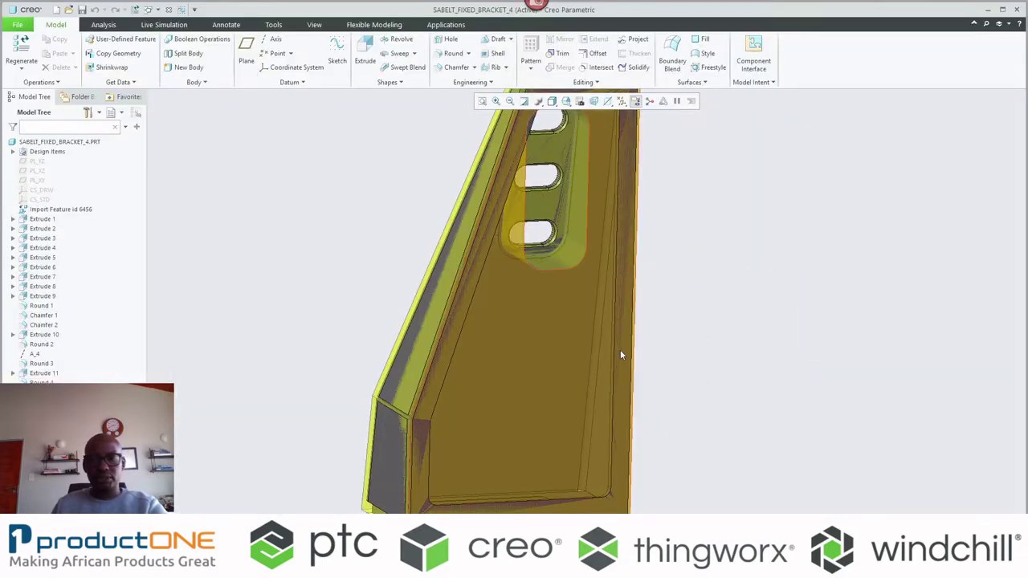
List the bracket's bodies and show only ORIGINAL_GEOMETRY to examine the original bracket design from several sides
{"action": "double_click", "coordinate": [44, 152]}
{"action": "double_click", "coordinate": [46, 171]}
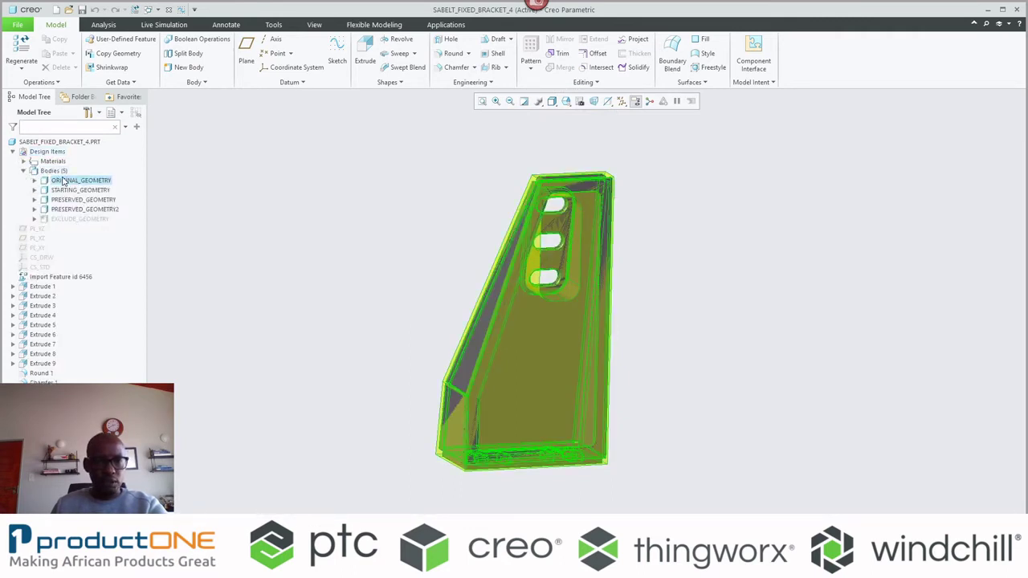
{"action": "left_click", "coordinate": [62, 182]}
{"action": "left_click", "coordinate": [99, 152]}
{"action": "mouse_move", "coordinate": [494, 235]}
{"action": "middle_mouse_down"}
{"action": "mouse_move", "coordinate": [560, 246]}
{"action": "mouse_move", "coordinate": [437, 224]}
{"action": "mouse_move", "coordinate": [386, 244]}
{"action": "mouse_move", "coordinate": [426, 255]}
{"action": "mouse_move", "coordinate": [452, 249]}
{"action": "mouse_move", "coordinate": [450, 284]}
{"action": "mouse_move", "coordinate": [429, 289]}
{"action": "mouse_move", "coordinate": [463, 279]}
{"action": "middle_mouse_up"}
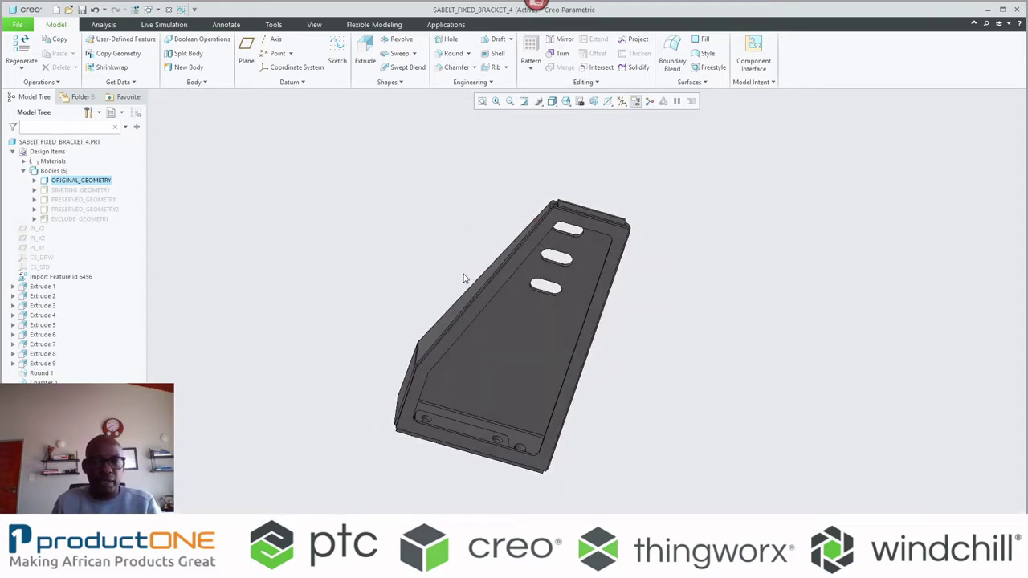
{"action": "middle_click_drag", "start_coordinate": [457, 361], "coordinate": [509, 393]}
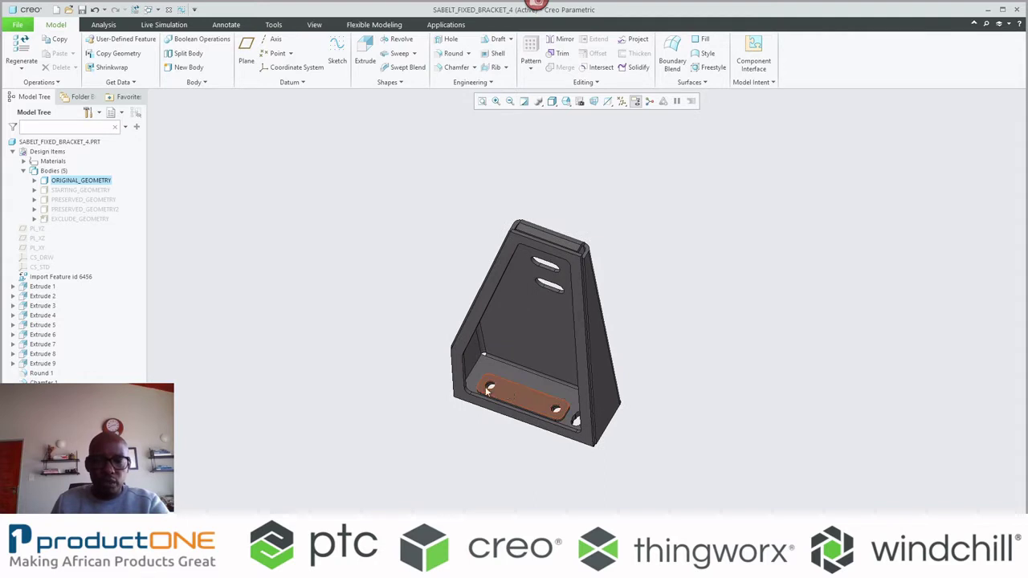
{"action": "middle_click_drag", "start_coordinate": [557, 336], "coordinate": [590, 301]}
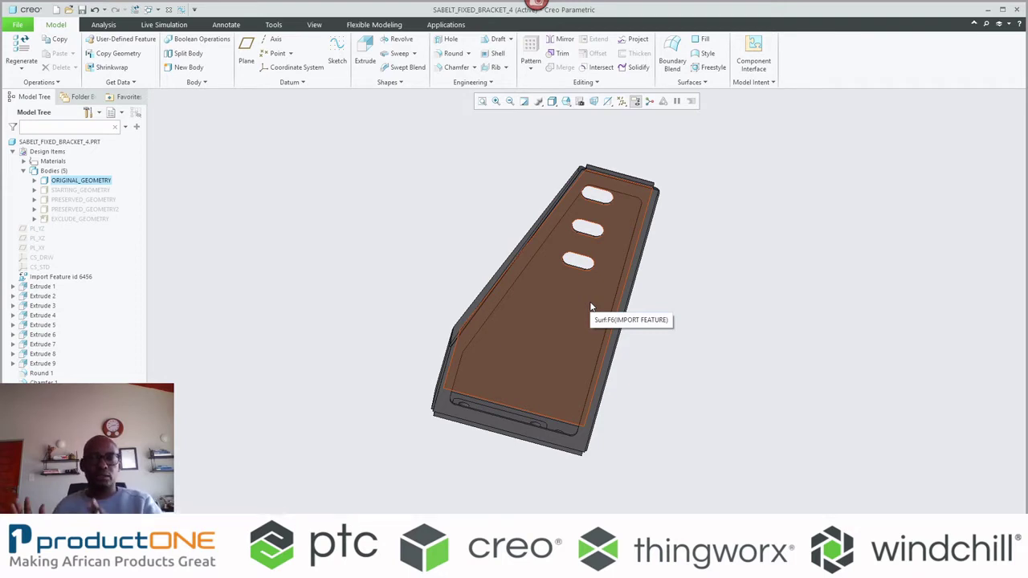
{"action": "mouse_move", "coordinate": [591, 308]}
{"action": "middle_mouse_down"}
{"action": "mouse_move", "coordinate": [631, 311]}
{"action": "mouse_move", "coordinate": [574, 311]}
{"action": "middle_mouse_up"}
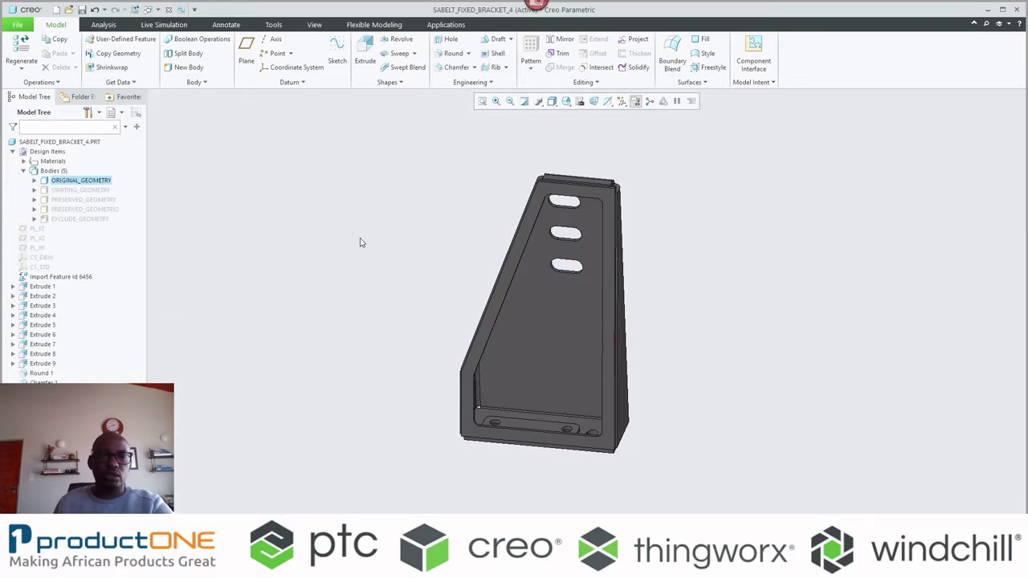
Show only the STARTING_GEOMETRY, PRESERVED_GEOMETRY and PRESERVED_GEOMETRY2 bodies and inspect the design volume with its preserved regions
{"action": "left_click", "coordinate": [100, 190]}
{"action": "left_click", "coordinate": [98, 210], "text": "shift"}
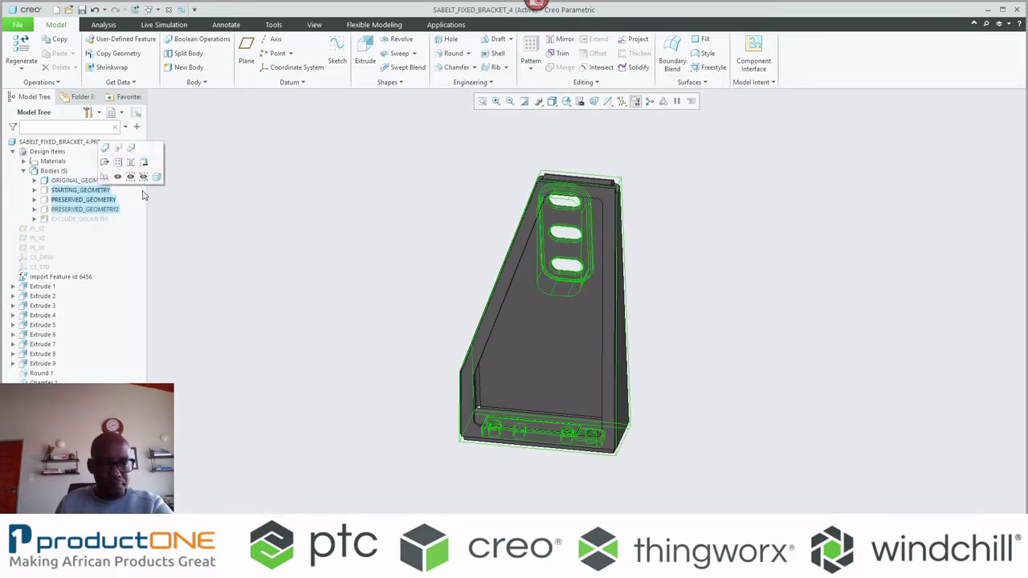
{"action": "left_click", "coordinate": [138, 178]}
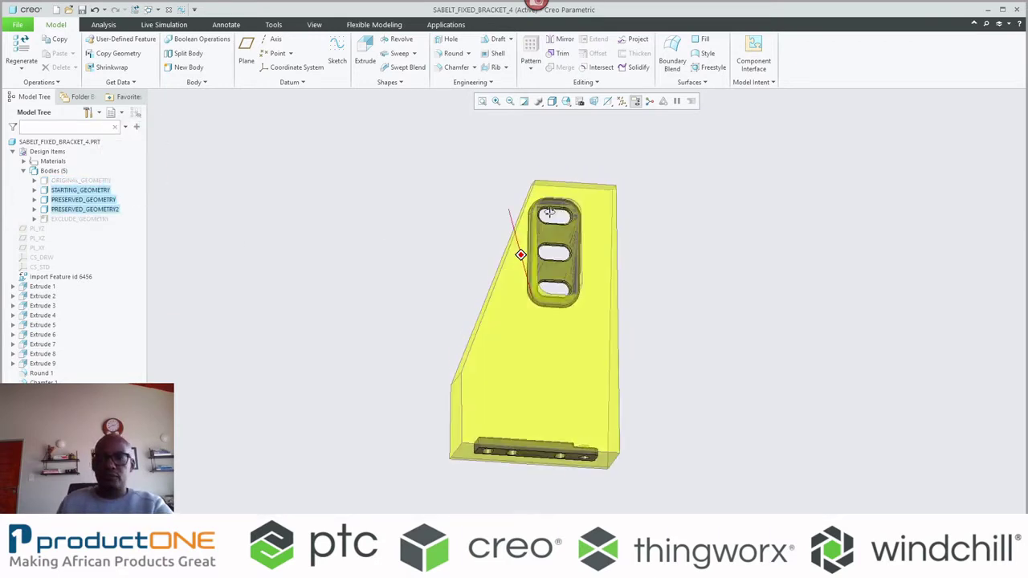
{"action": "mouse_move", "coordinate": [532, 227]}
{"action": "middle_mouse_down"}
{"action": "mouse_move", "coordinate": [543, 245]}
{"action": "mouse_move", "coordinate": [561, 182]}
{"action": "middle_mouse_up"}
{"action": "left_click", "coordinate": [556, 214]}
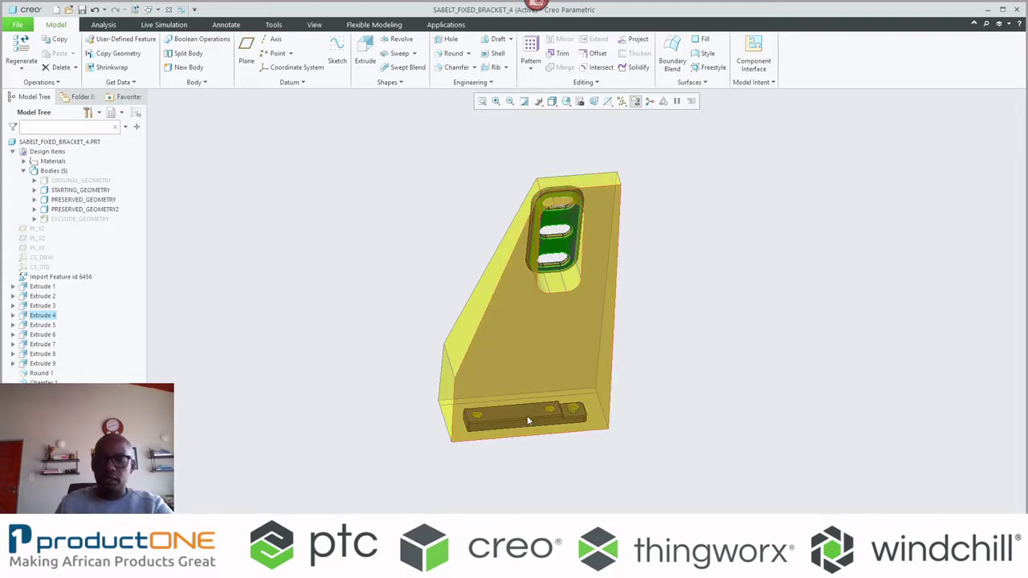
{"action": "left_click", "coordinate": [334, 354]}
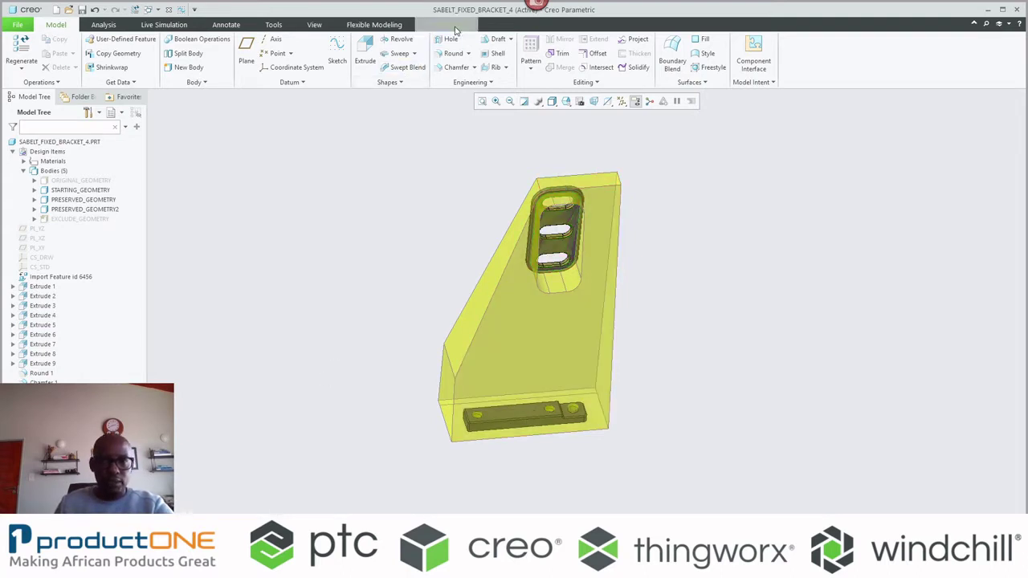
Start Generative Design for the bracket and inspect the study's design spaces, constraints and loads on the model
{"action": "left_click", "coordinate": [455, 27]}
{"action": "left_click", "coordinate": [70, 55]}
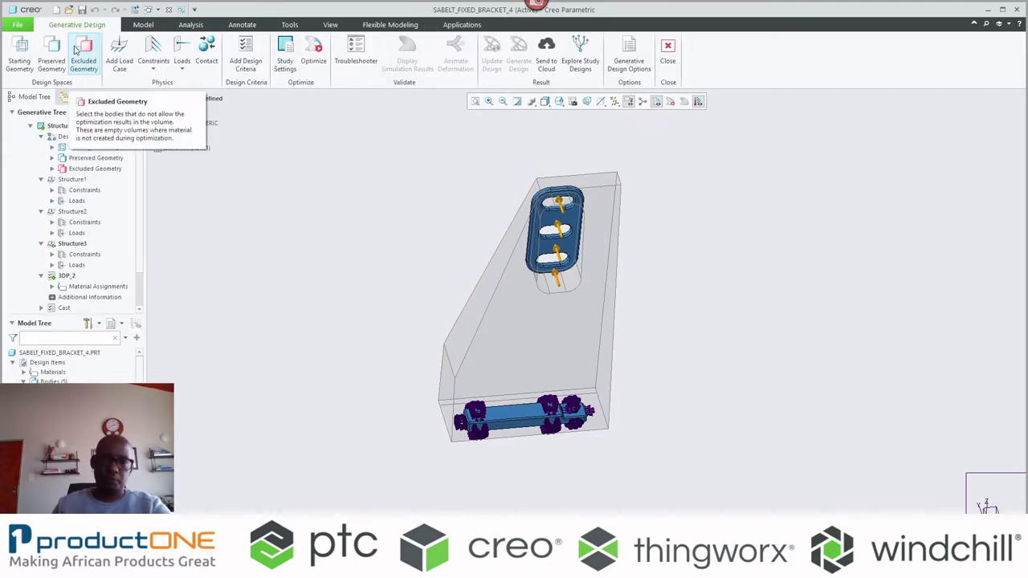
{"action": "mouse_move", "coordinate": [472, 277]}
{"action": "middle_mouse_down"}
{"action": "mouse_move", "coordinate": [413, 225]}
{"action": "mouse_move", "coordinate": [425, 241]}
{"action": "mouse_move", "coordinate": [476, 254]}
{"action": "middle_mouse_up"}
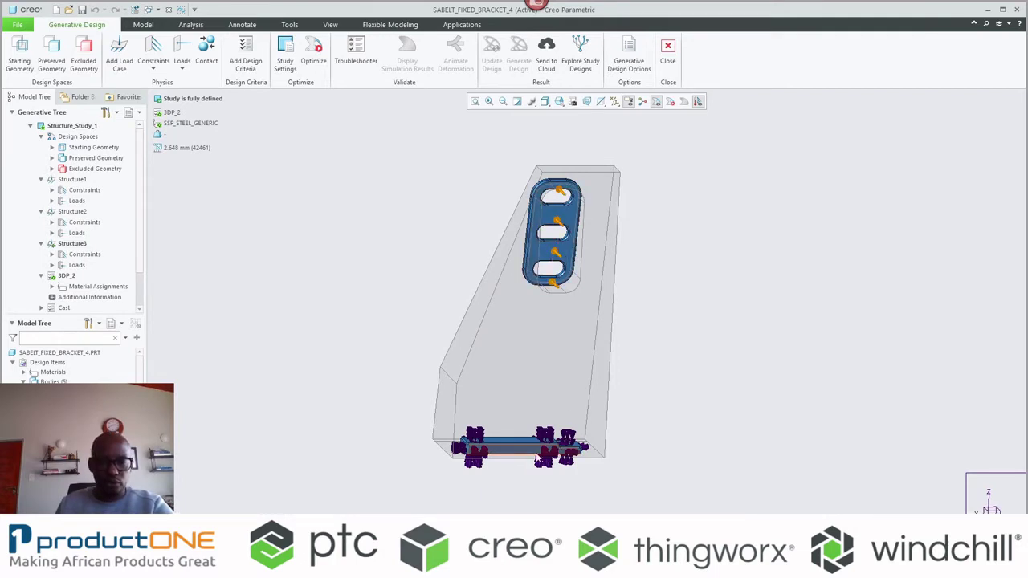
{"action": "middle_click_drag", "start_coordinate": [525, 317], "coordinate": [526, 316]}
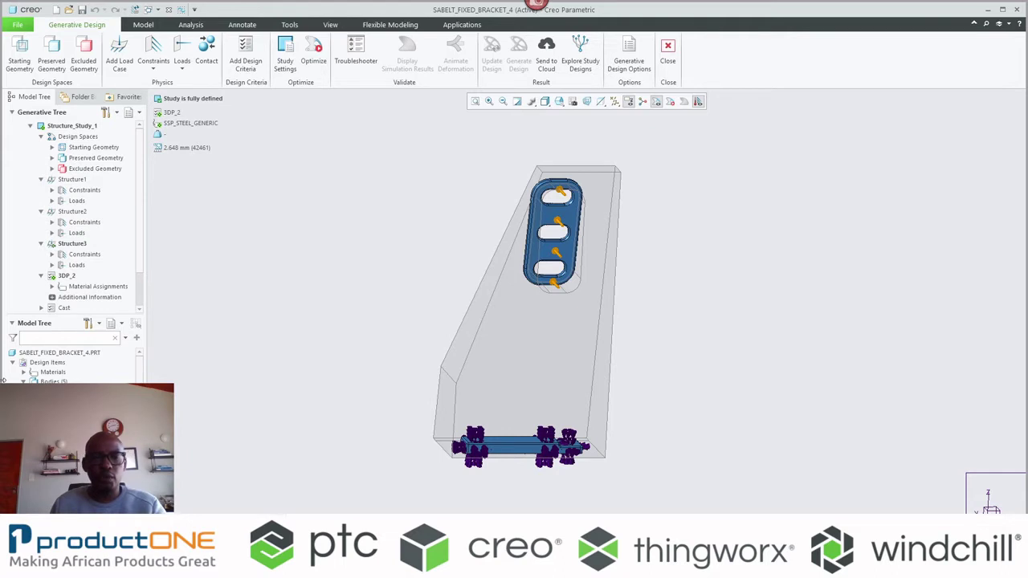
Review the 3DP_2 design criteria, checking the volume limit, build direction, critical angle and assigned materials, and close them
{"action": "left_click_drag", "start_coordinate": [62, 279], "coordinate": [73, 243]}
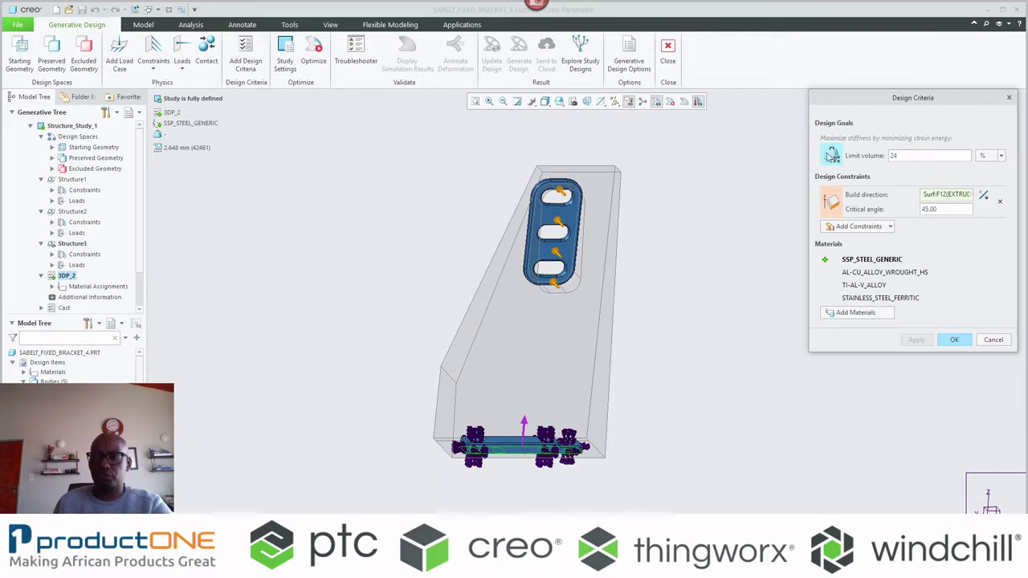
{"action": "double_click", "coordinate": [894, 155]}
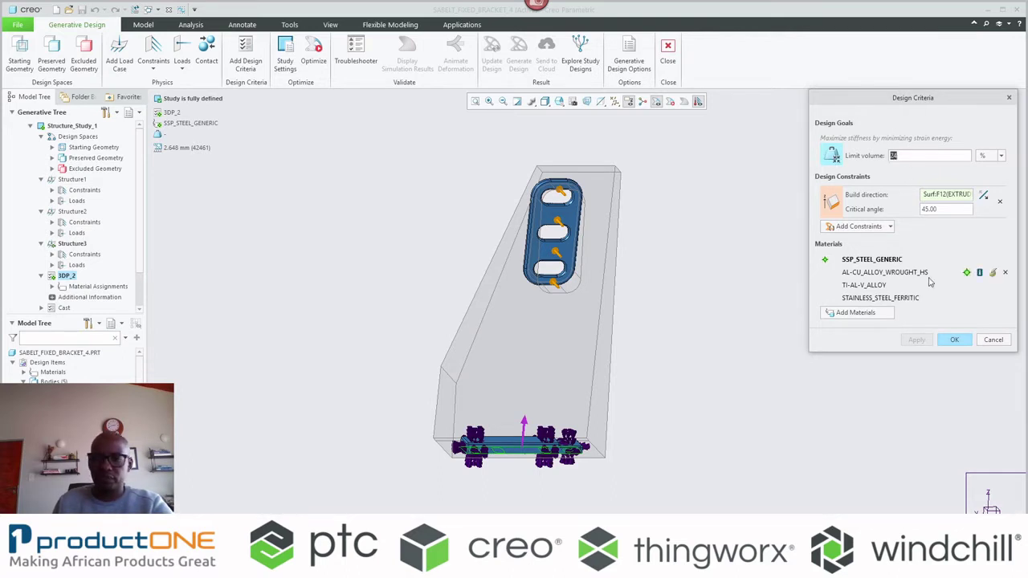
{"action": "double_click", "coordinate": [954, 210]}
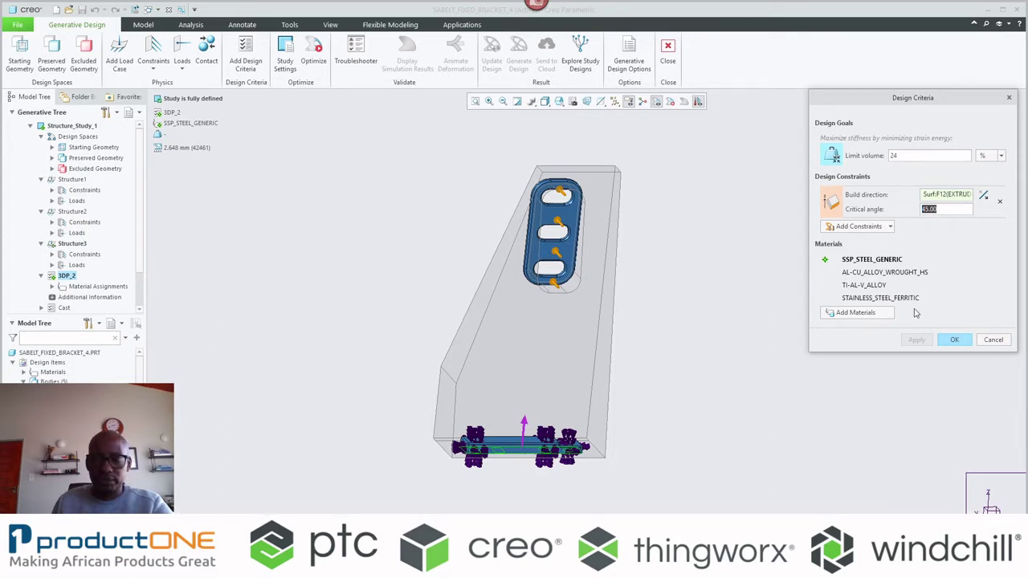
{"action": "mouse_move", "coordinate": [884, 274]}
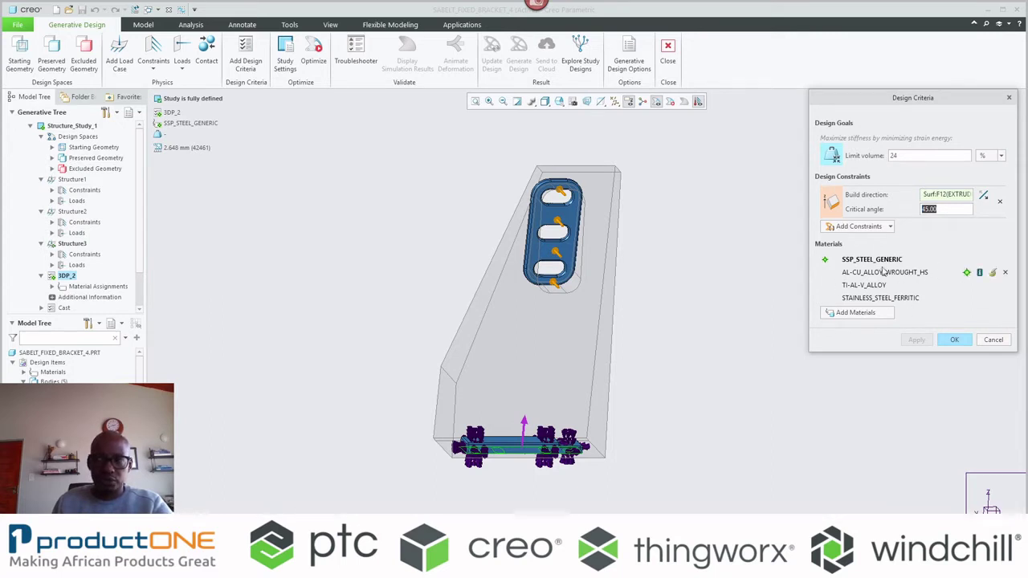
{"action": "left_click", "coordinate": [955, 340]}
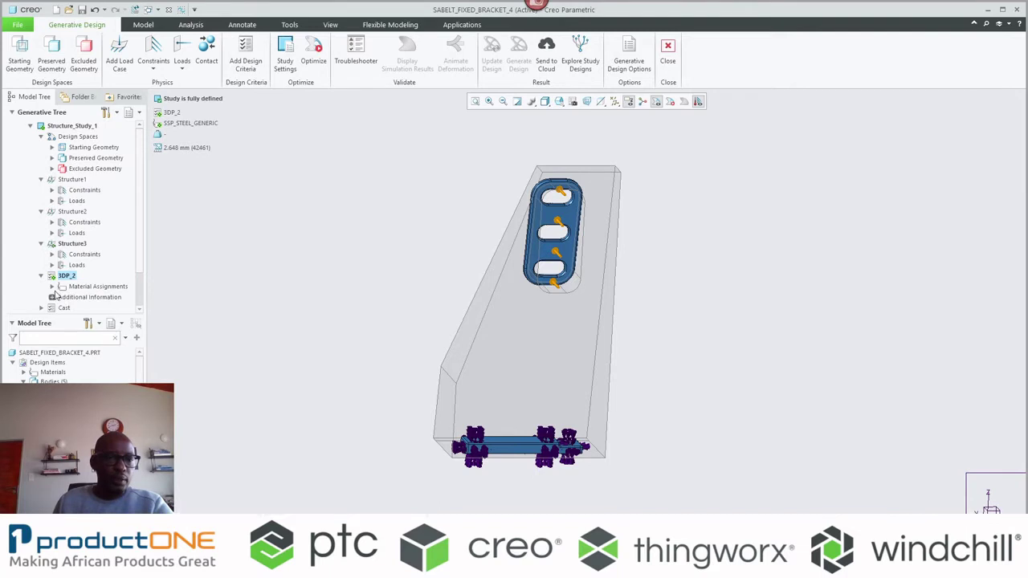
Review the volume limit, pull direction, draft settings and materials in the Cast design criteria, and close them without changes
{"action": "scroll", "coordinate": [52, 290], "scroll_direction": "down", "scroll_amount": 2}
{"action": "left_click", "coordinate": [64, 266]}
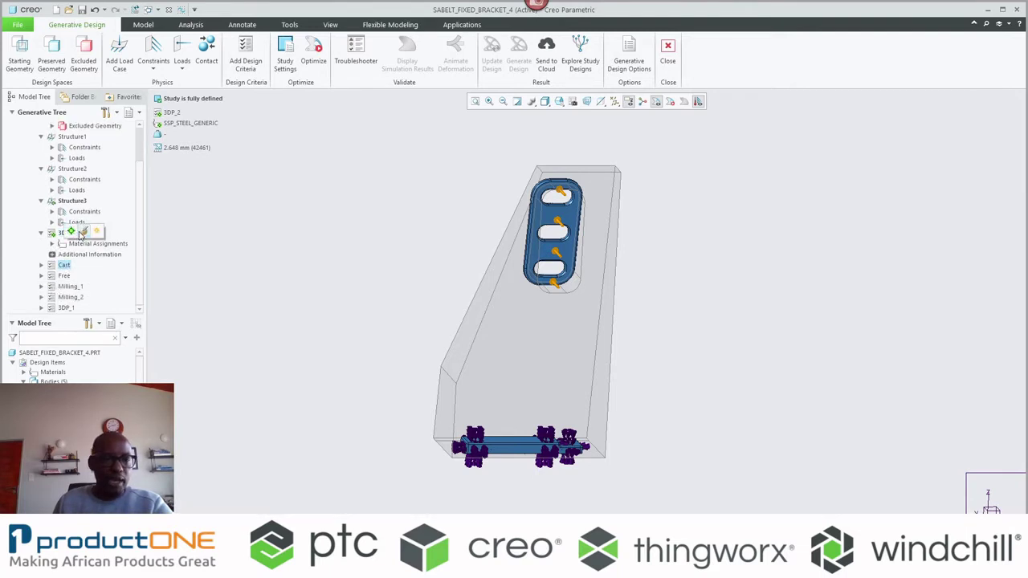
{"action": "left_click", "coordinate": [80, 233]}
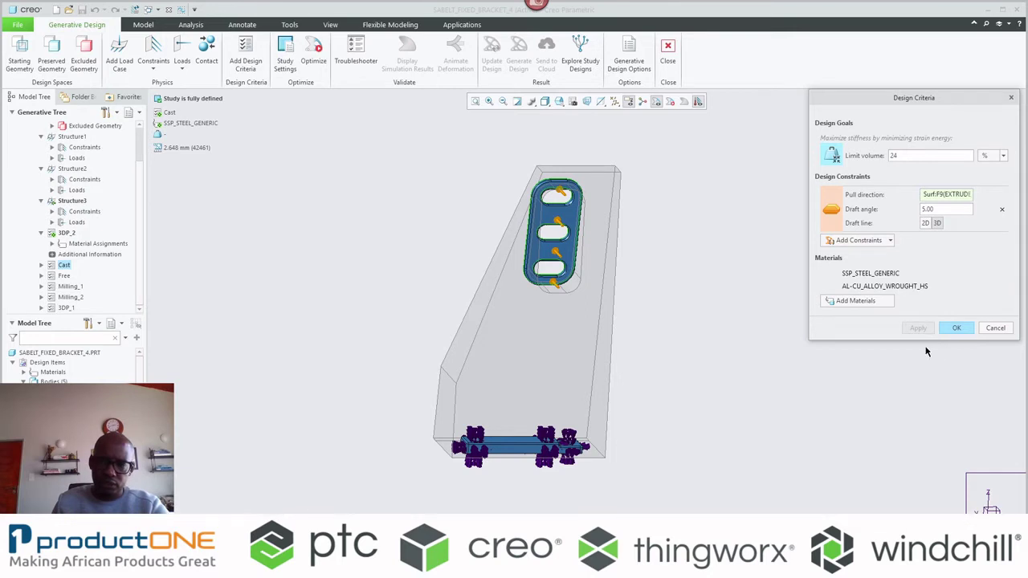
{"action": "left_click", "coordinate": [996, 328]}
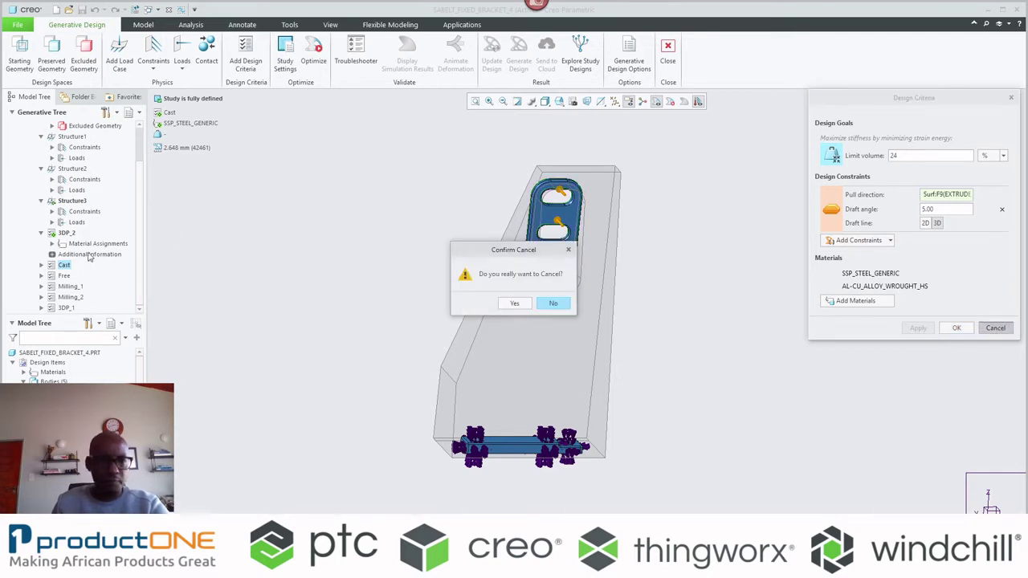
{"action": "left_click", "coordinate": [514, 305]}
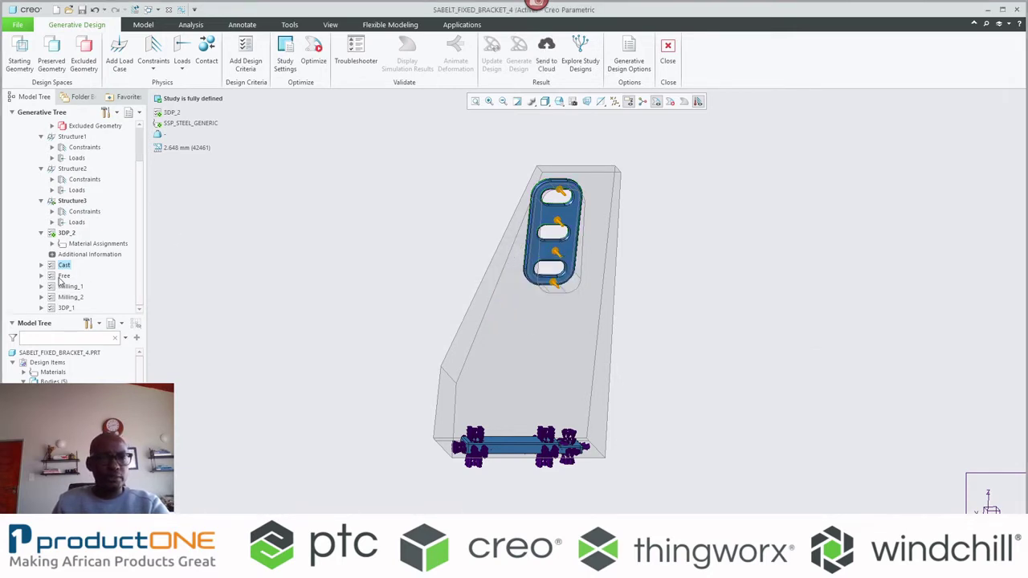
Review the volume limit, constraints and materials in the Free design criteria, and close them without changes
{"action": "left_click", "coordinate": [66, 233]}
{"action": "left_click", "coordinate": [78, 243]}
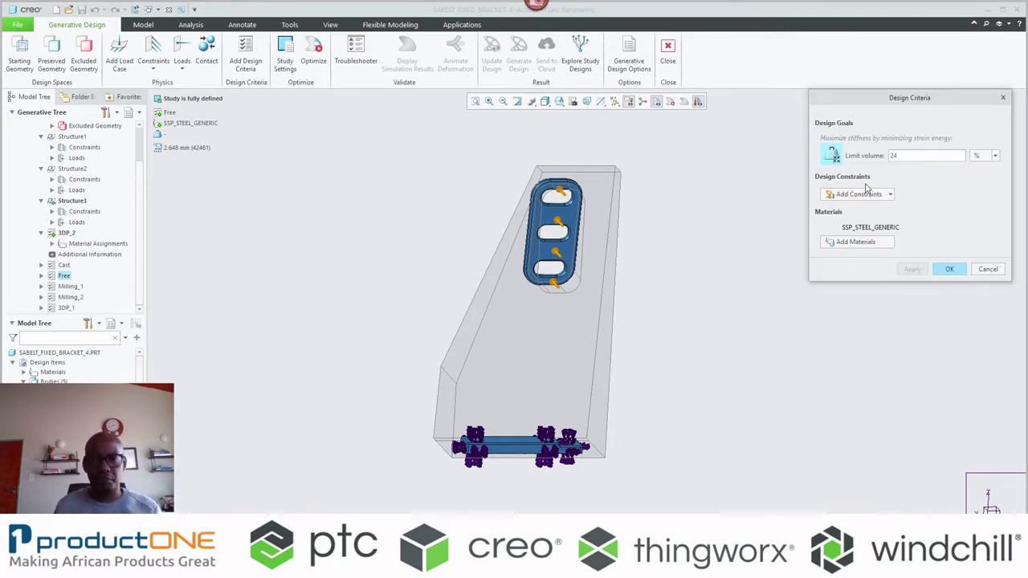
{"action": "mouse_move", "coordinate": [856, 230]}
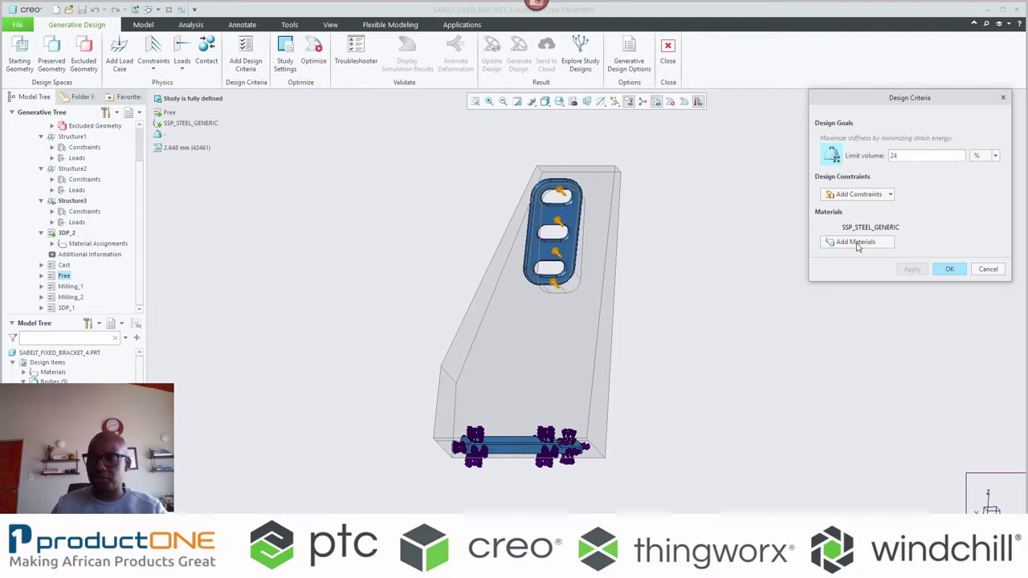
{"action": "left_click", "coordinate": [989, 269]}
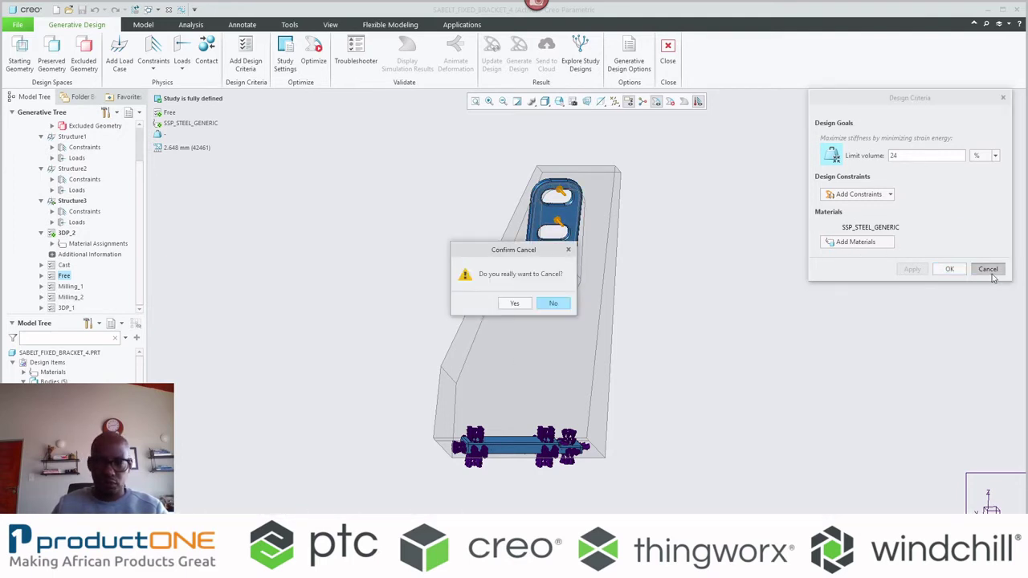
{"action": "left_click", "coordinate": [515, 304]}
Review the volume limit, extrude direction, extrude angle, bi-directional option and materials in the Milling_1 design criteria, and close them
{"action": "left_click", "coordinate": [70, 287]}
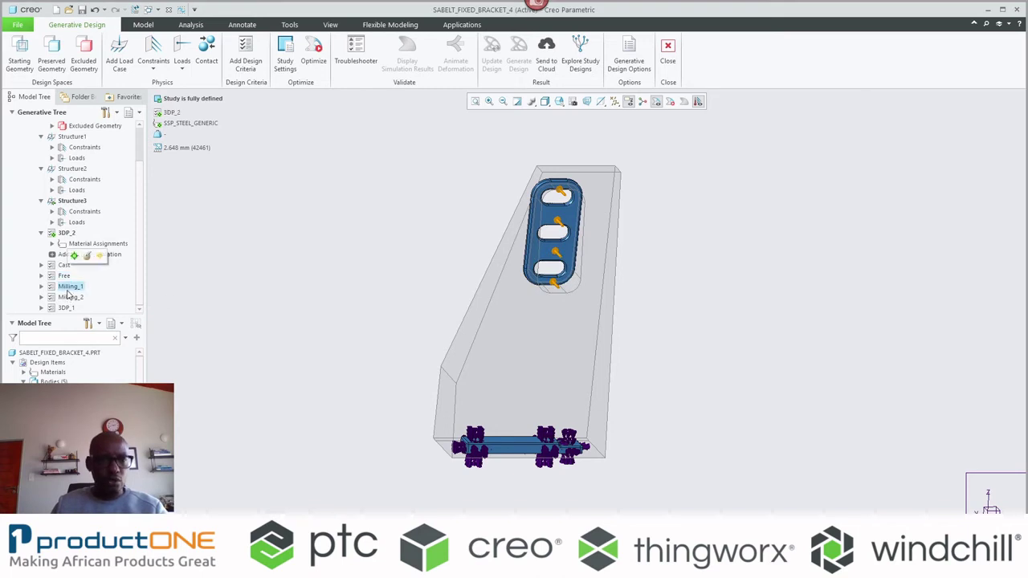
{"action": "left_click", "coordinate": [87, 254]}
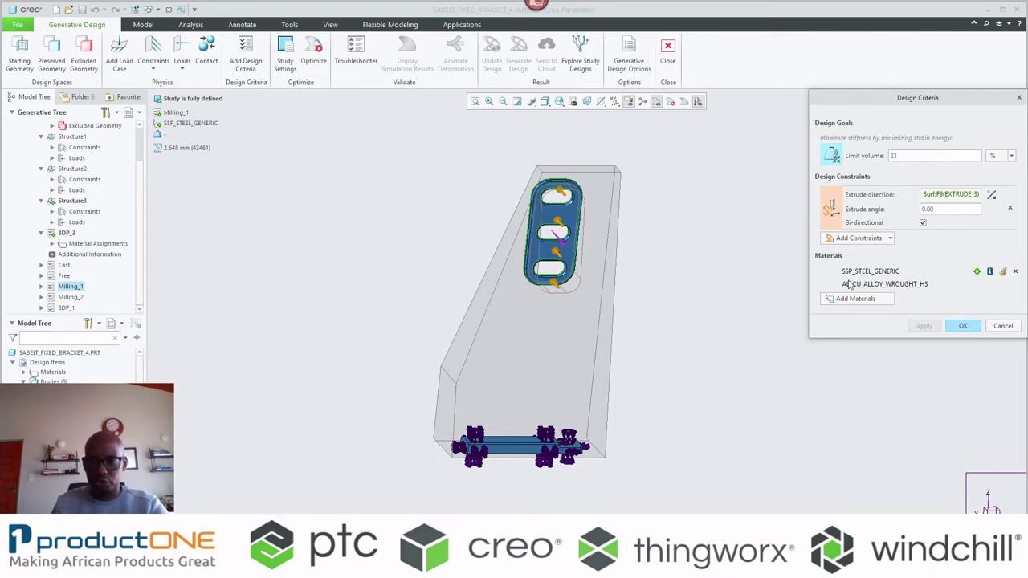
{"action": "mouse_move", "coordinate": [904, 291]}
{"action": "left_click", "coordinate": [963, 325]}
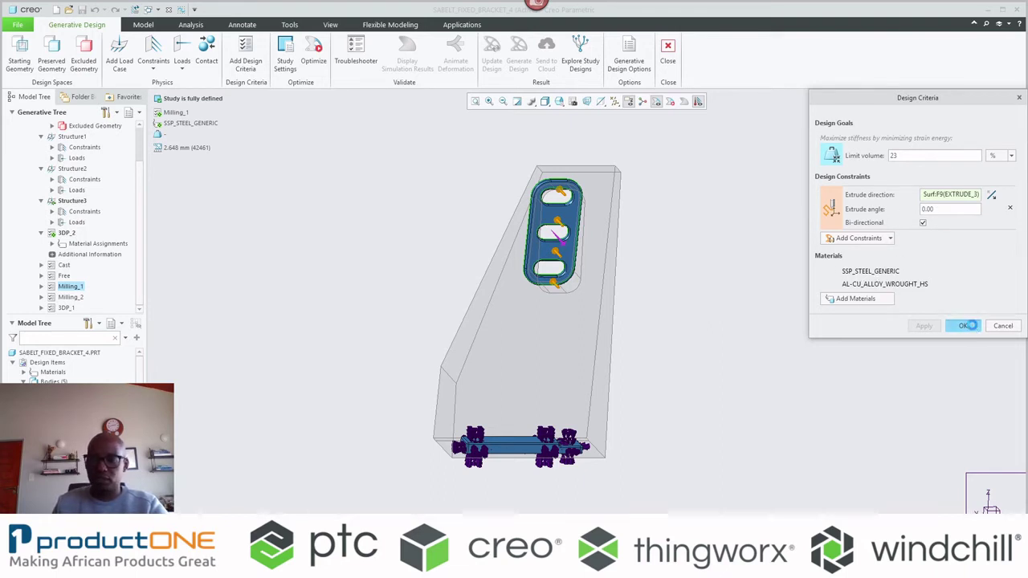
Review the volume limit, extrude constraint and material in the Milling_2 design criteria, and close them without changes
{"action": "left_click", "coordinate": [69, 297]}
{"action": "left_click", "coordinate": [93, 264]}
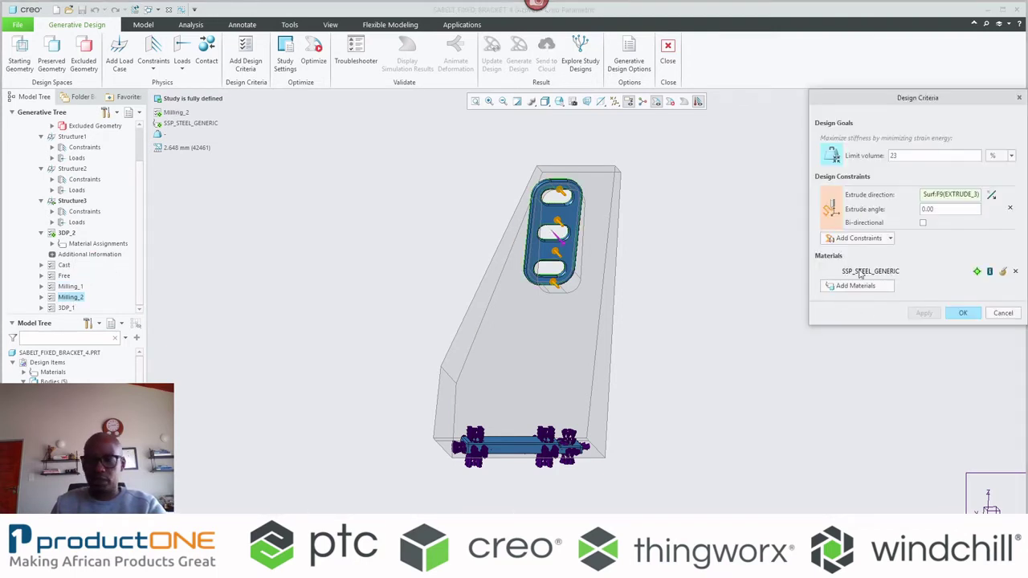
{"action": "left_click", "coordinate": [963, 313]}
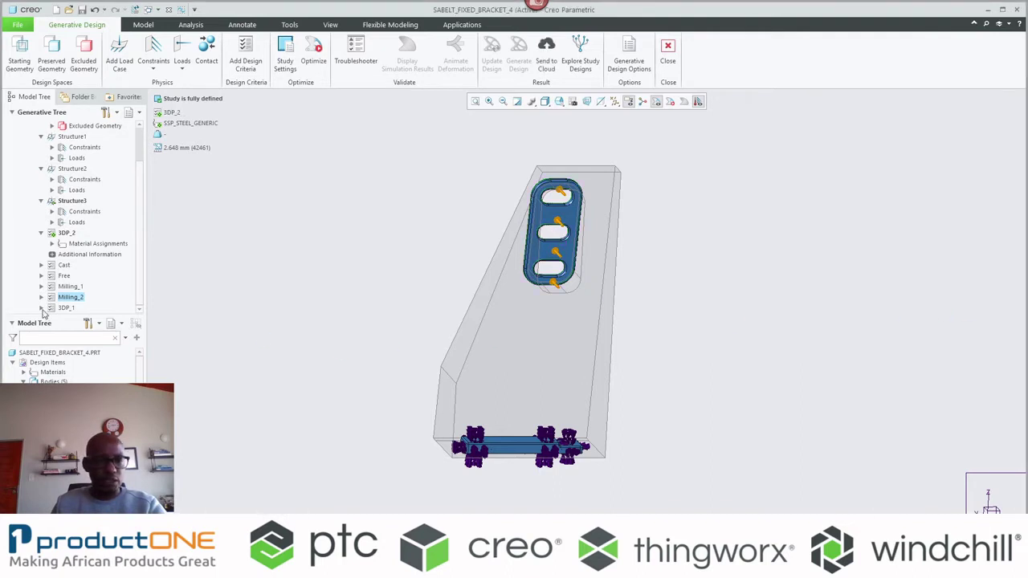
Review the build direction, critical angle, material spreading, crease radius and materials in the 3DP_1 design criteria, and close them without changes
{"action": "left_click", "coordinate": [66, 308]}
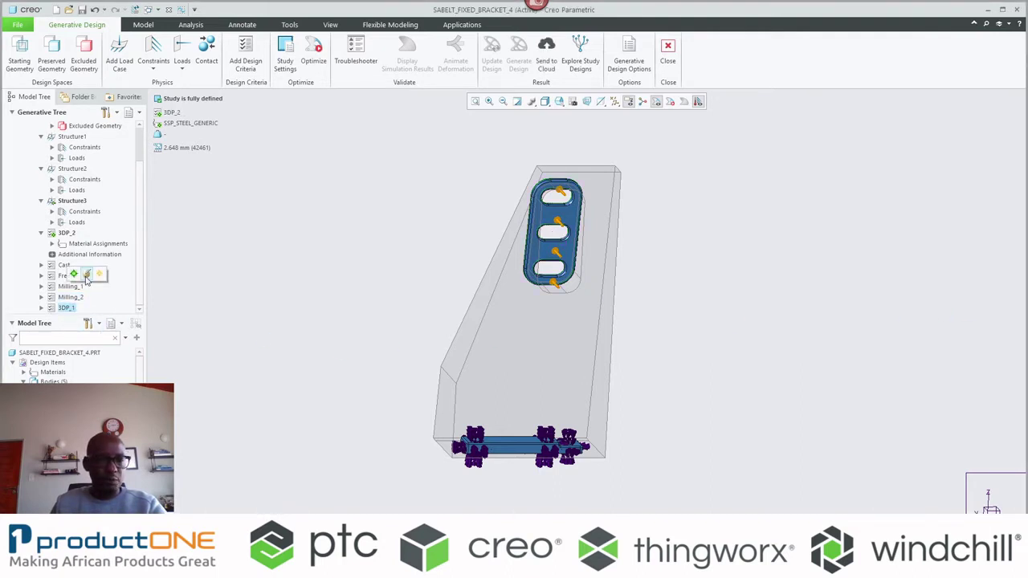
{"action": "left_click", "coordinate": [92, 275]}
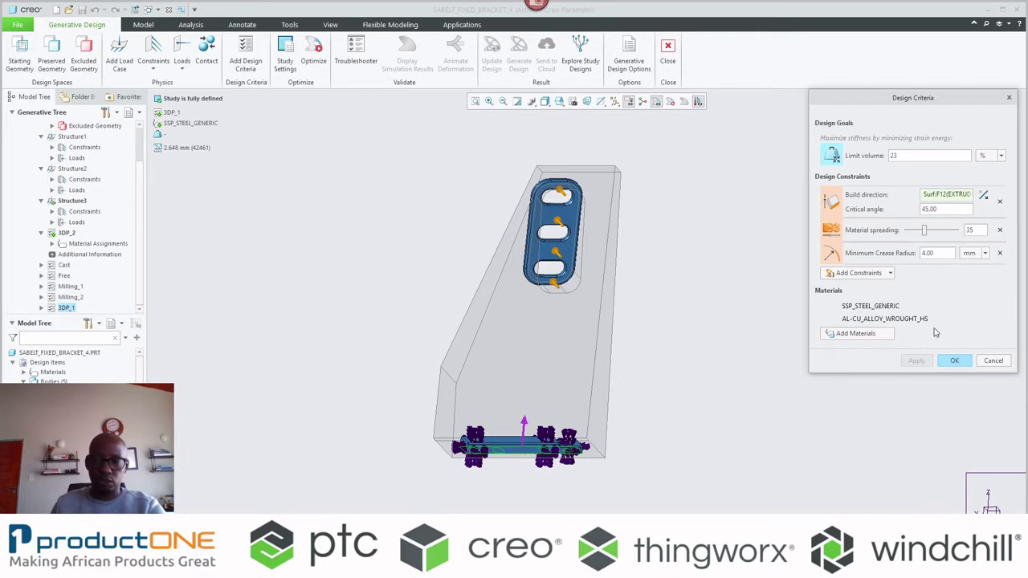
{"action": "left_click", "coordinate": [995, 361]}
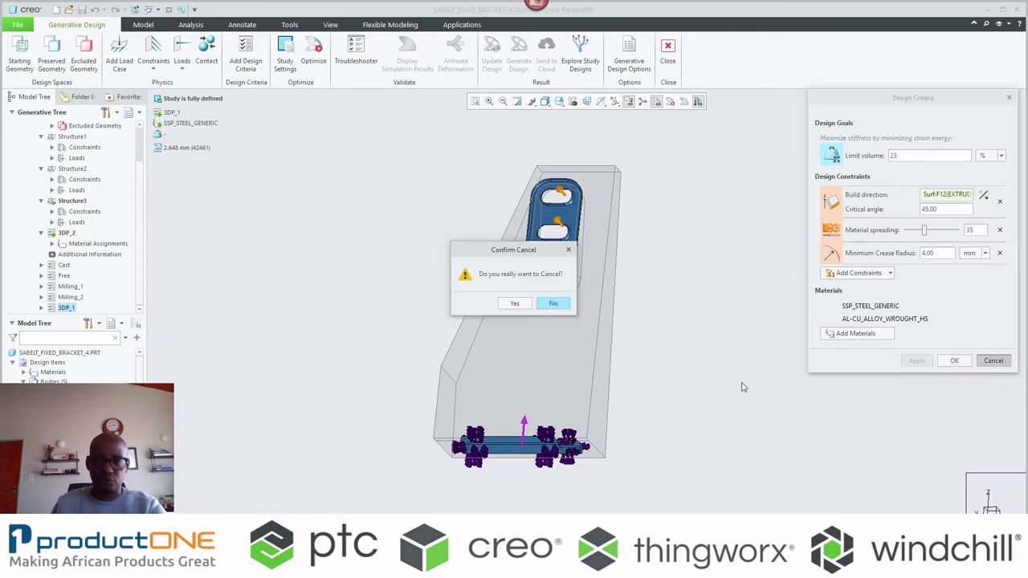
{"action": "left_click", "coordinate": [506, 305]}
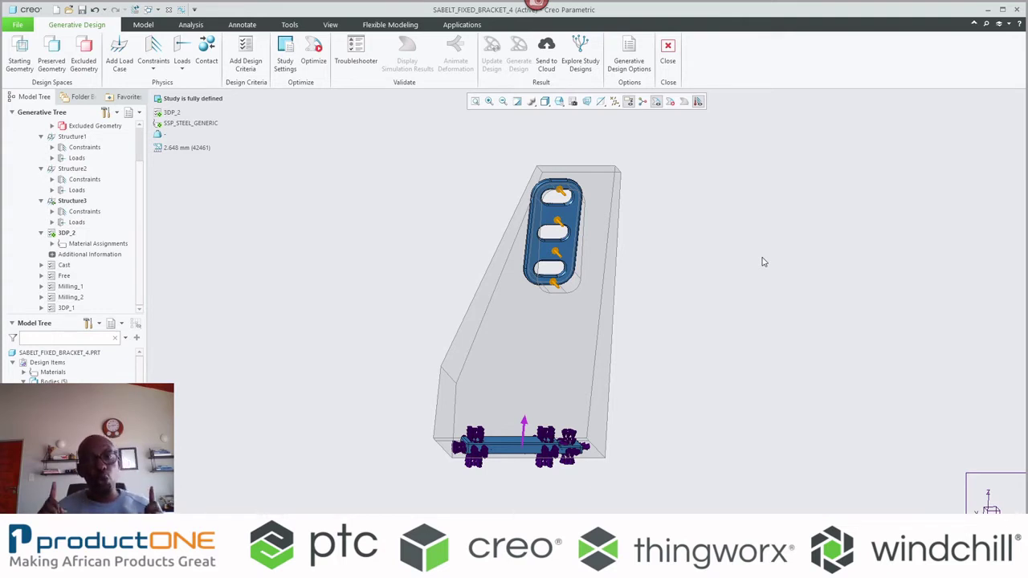
Open the online exploration of the study's designs and sign in with the account e-mail and password
{"action": "left_click", "coordinate": [580, 58]}
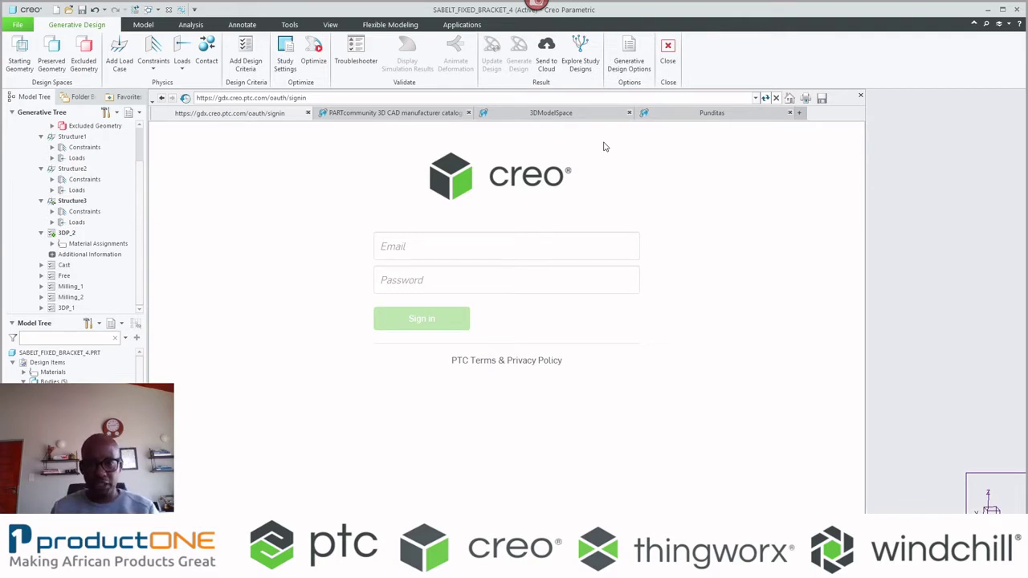
{"action": "left_click", "coordinate": [492, 255]}
{"action": "left_click", "coordinate": [472, 278]}
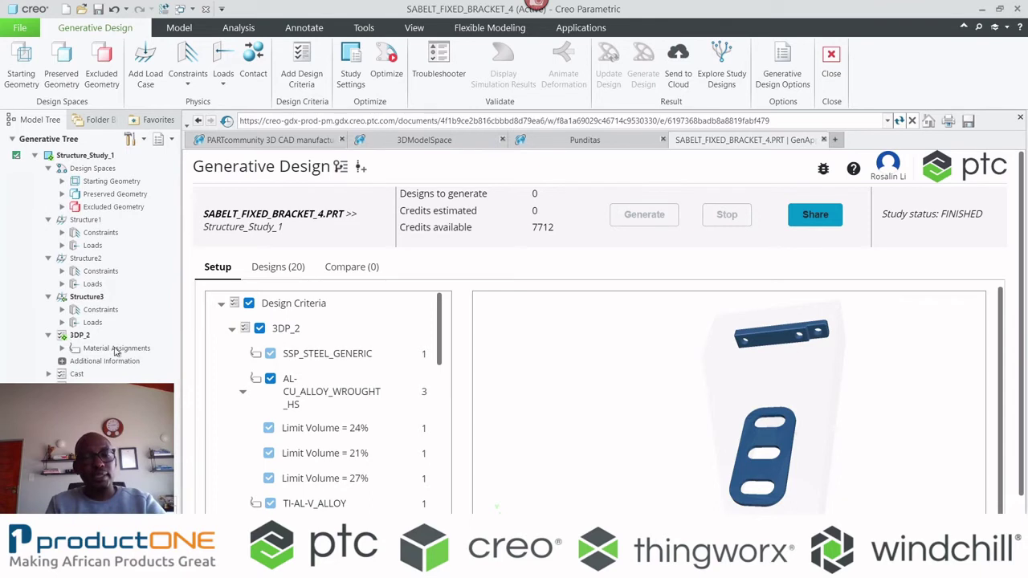
Examine the design criteria, materials and volume limits in the study setup, and look through the charts and table of generated designs
{"action": "left_click_drag", "start_coordinate": [440, 371], "coordinate": [440, 442]}
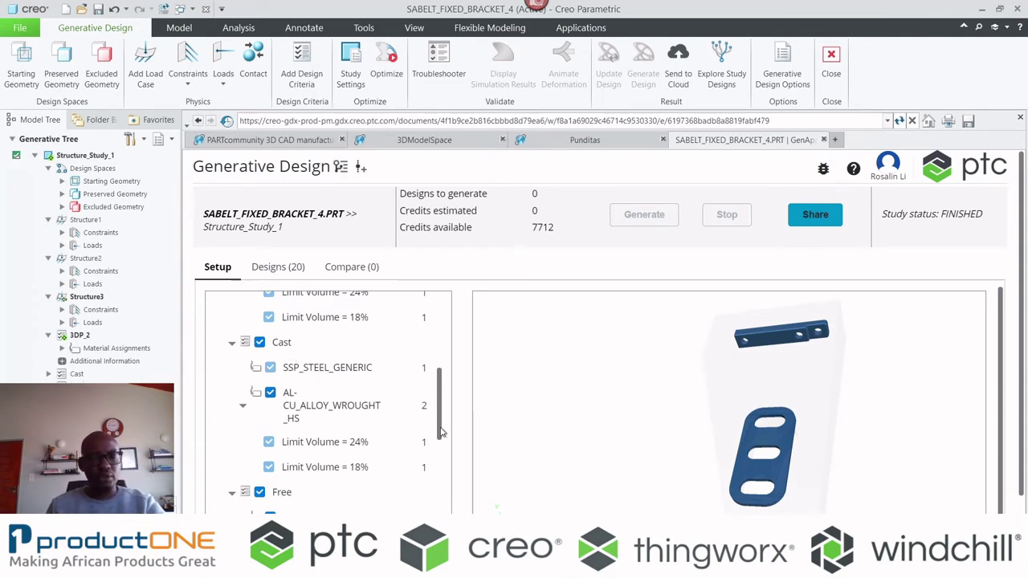
{"action": "left_click_drag", "start_coordinate": [440, 452], "coordinate": [440, 468]}
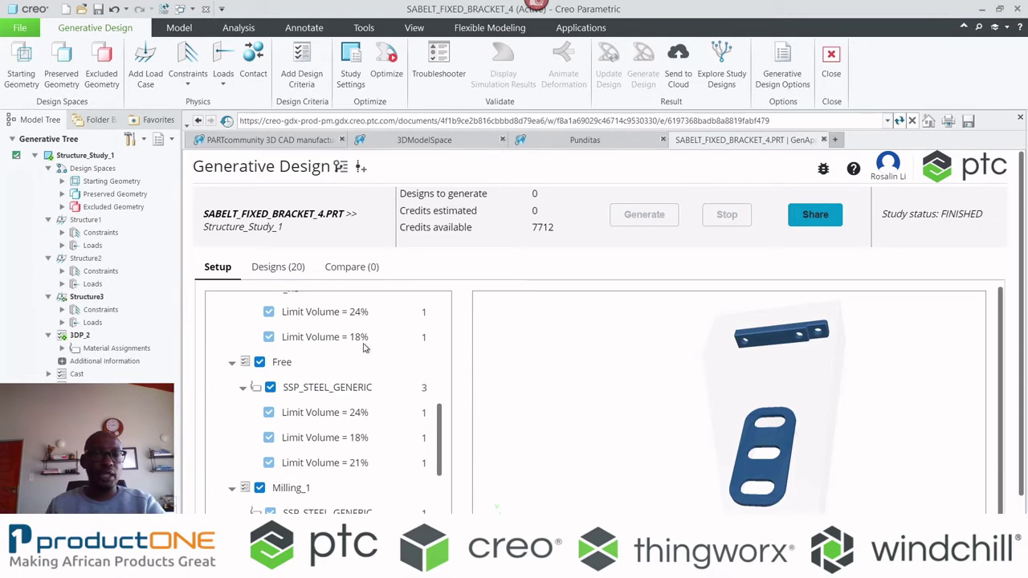
{"action": "left_click", "coordinate": [285, 268]}
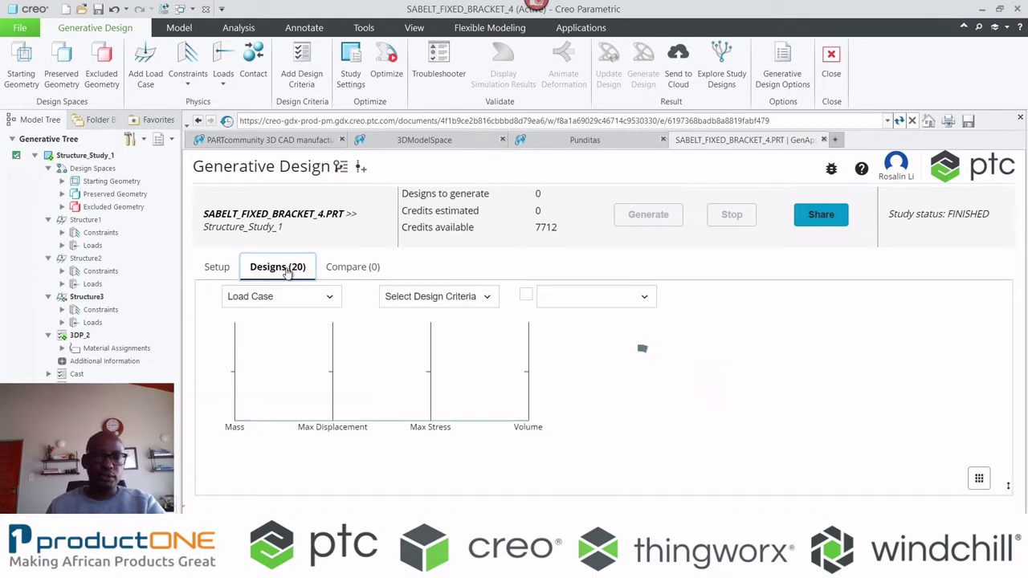
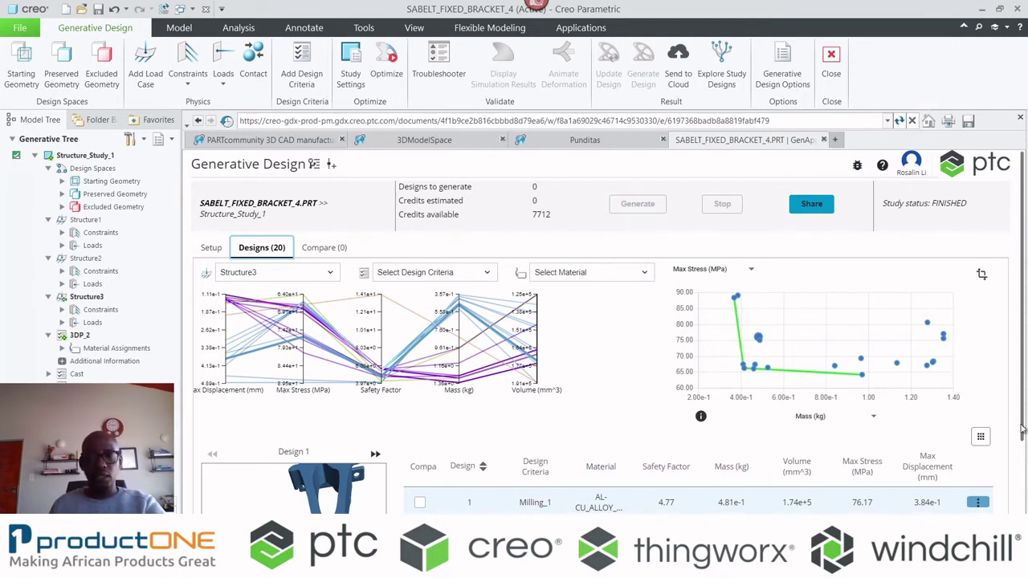
{"action": "left_click_drag", "start_coordinate": [1023, 430], "coordinate": [1022, 526]}
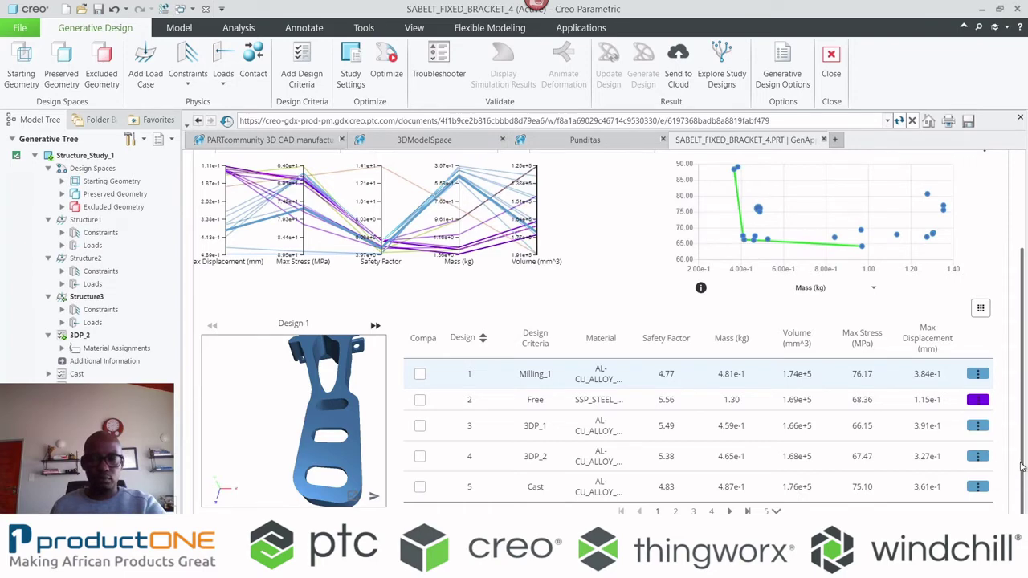
{"action": "left_click_drag", "start_coordinate": [1024, 467], "coordinate": [1026, 351]}
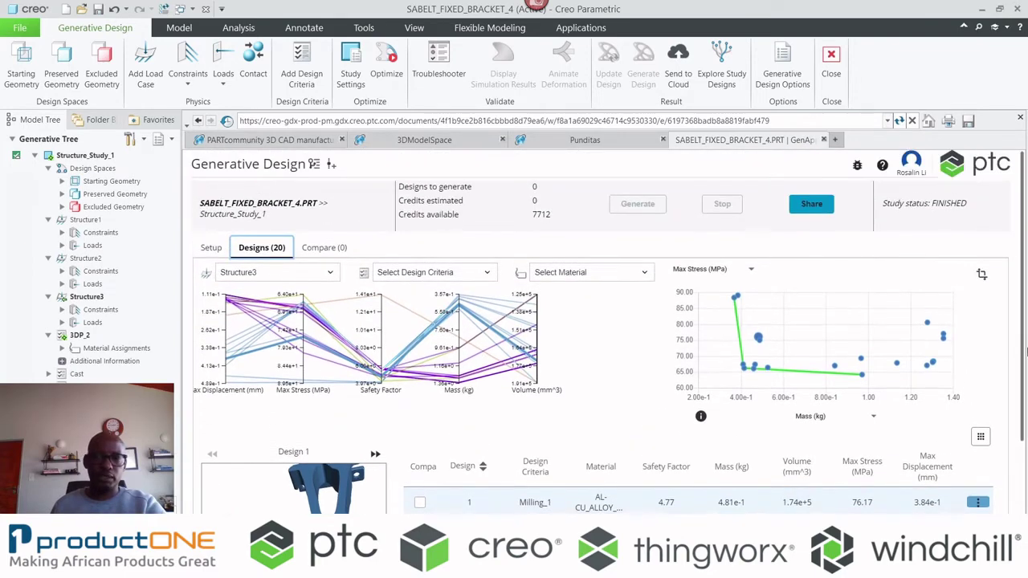
View the document's share settings and its versions and history, closing each without changes
{"action": "left_click", "coordinate": [815, 208]}
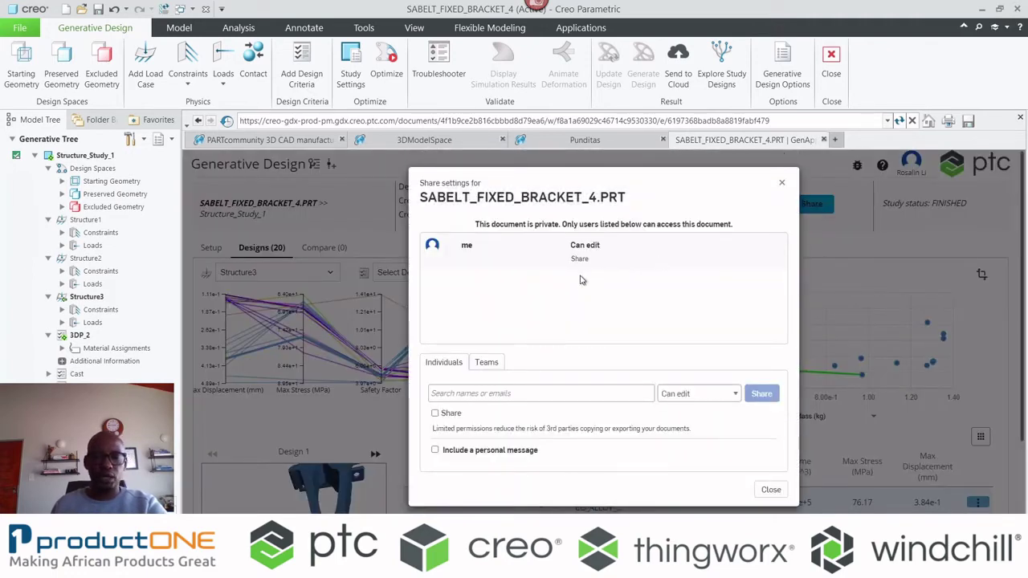
{"action": "left_click", "coordinate": [771, 489]}
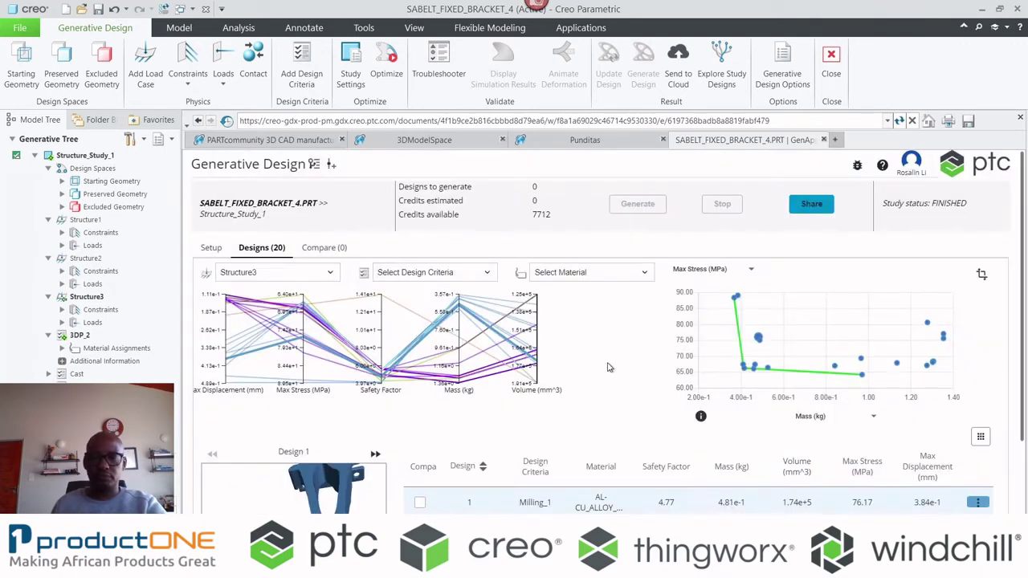
{"action": "left_click", "coordinate": [314, 165]}
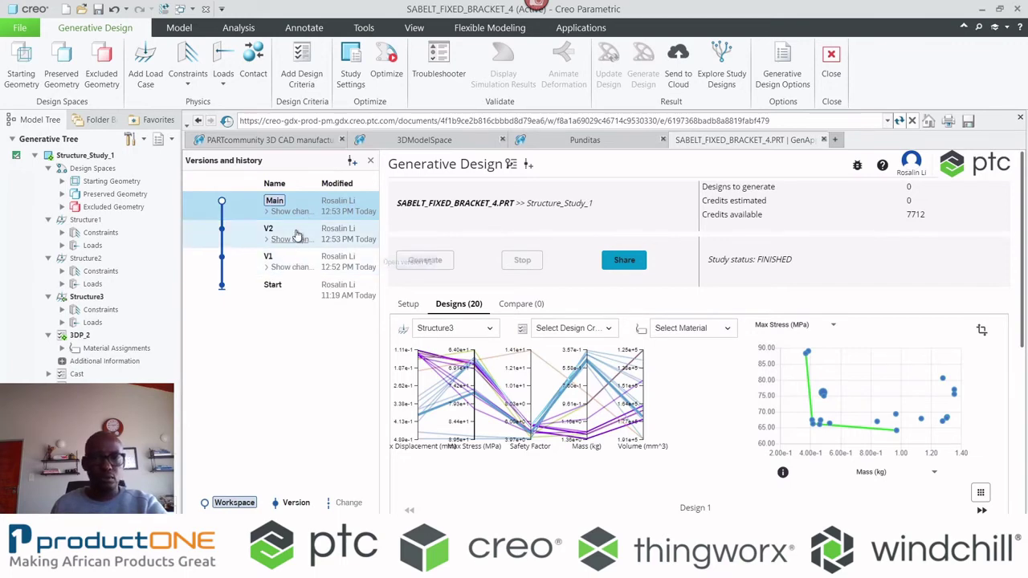
{"action": "left_click", "coordinate": [370, 162]}
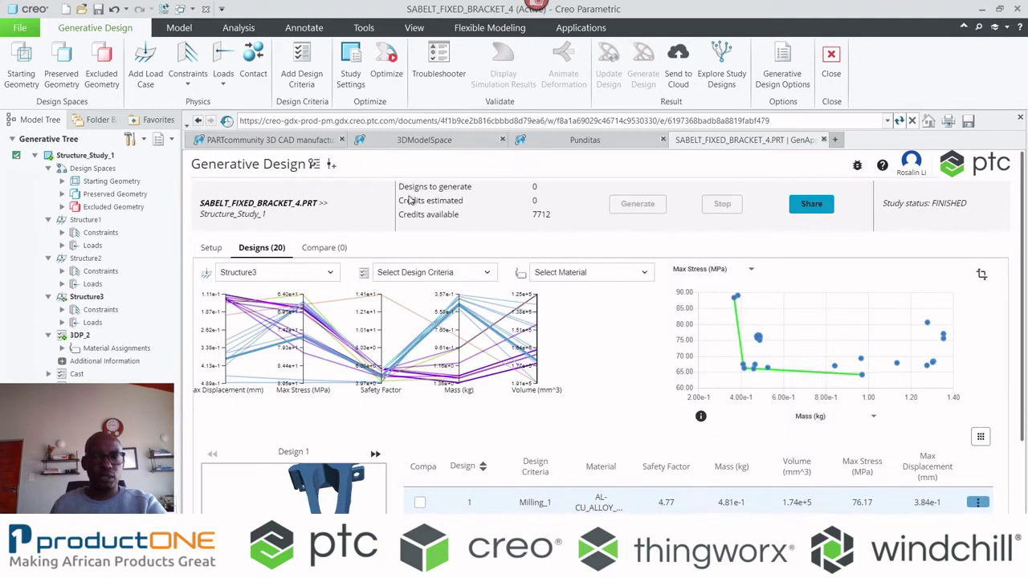
Filter the generated designs by the Free design criteria and show them as thumbnail cards with their result values
{"action": "left_click", "coordinate": [486, 274]}
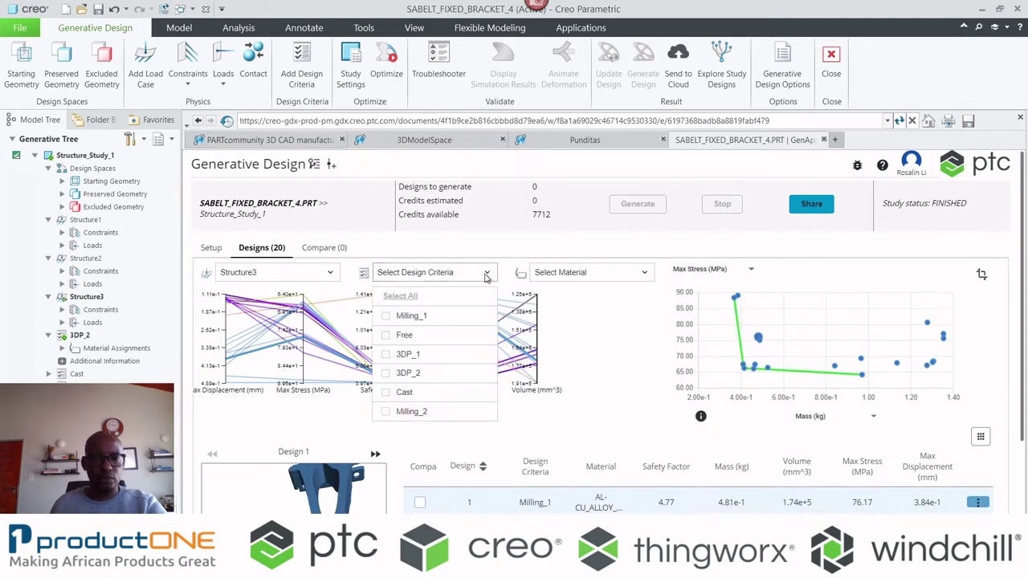
{"action": "left_click", "coordinate": [404, 337]}
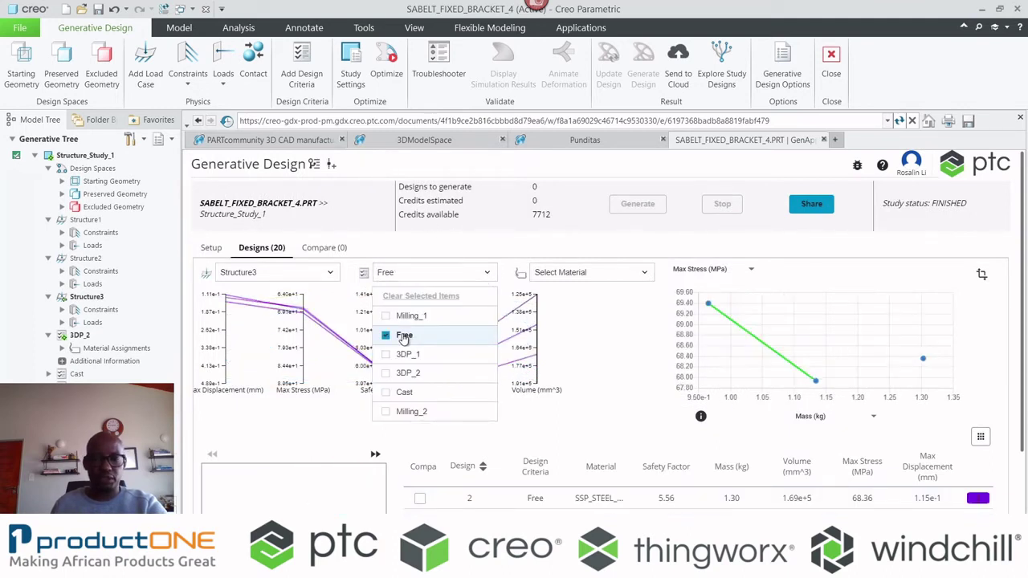
{"action": "left_click", "coordinate": [604, 408]}
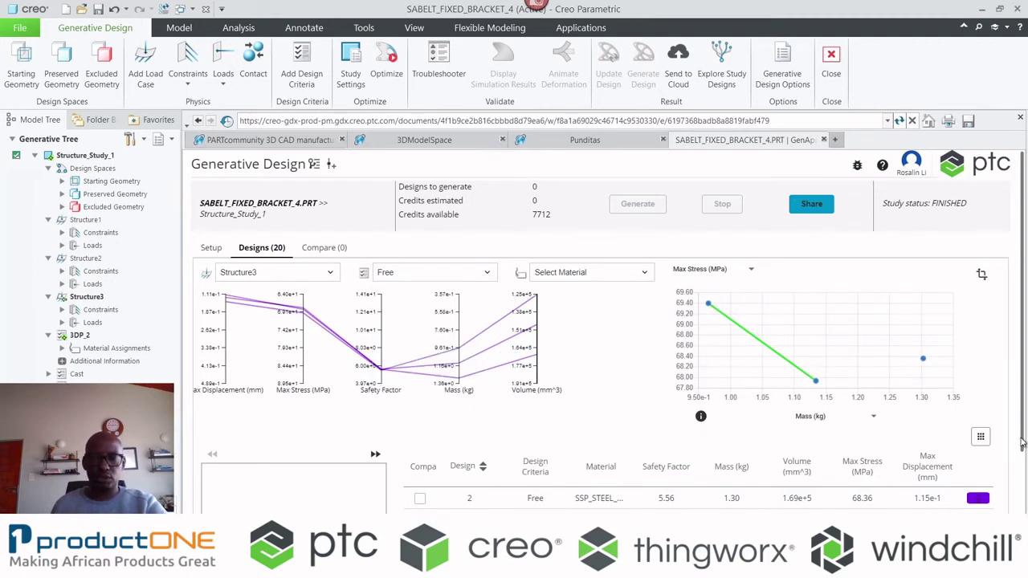
{"action": "scroll", "coordinate": [1023, 447], "scroll_direction": "down", "scroll_amount": 3}
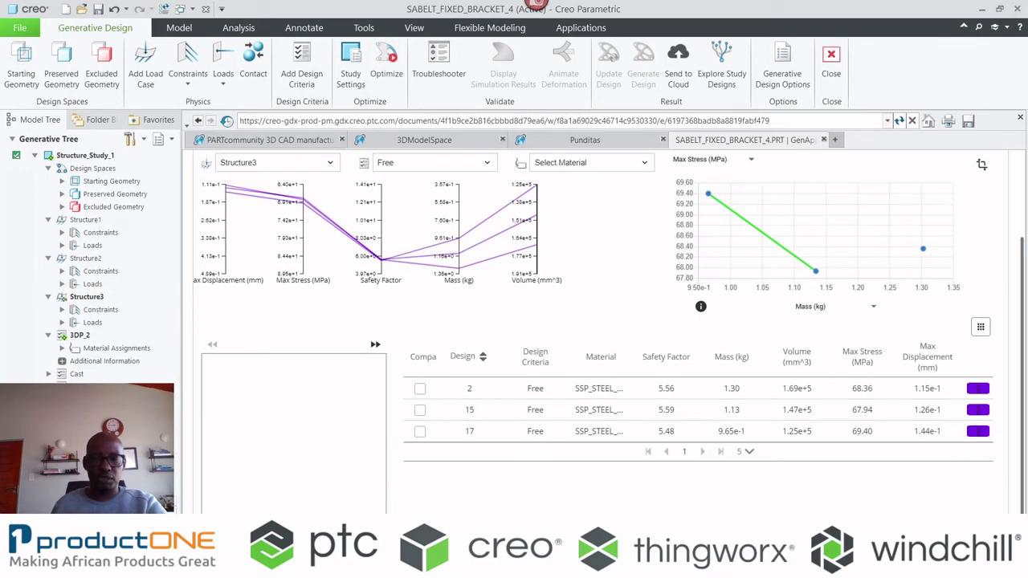
{"action": "left_click", "coordinate": [981, 328]}
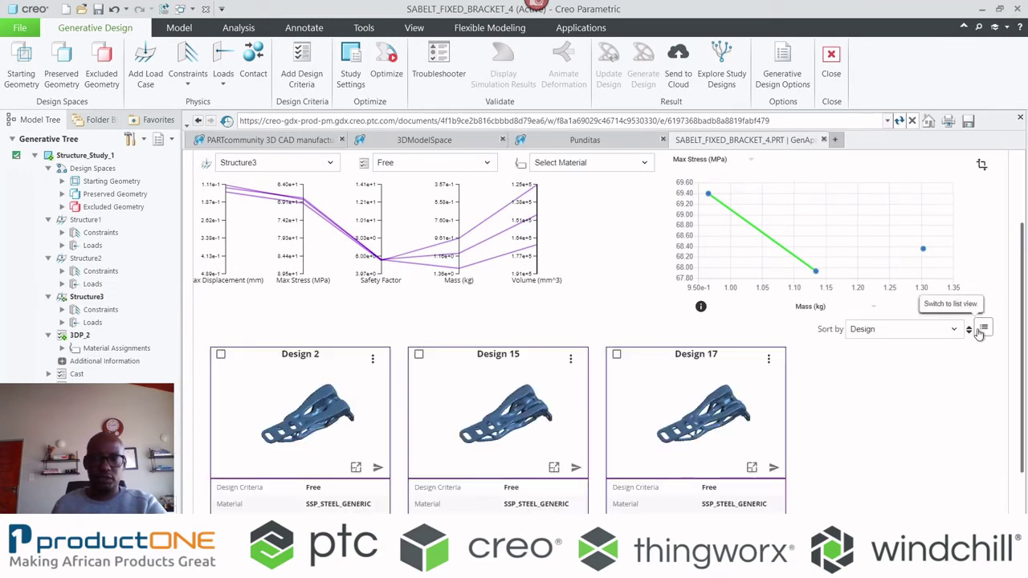
{"action": "scroll", "coordinate": [1026, 370], "scroll_direction": "down", "scroll_amount": 3}
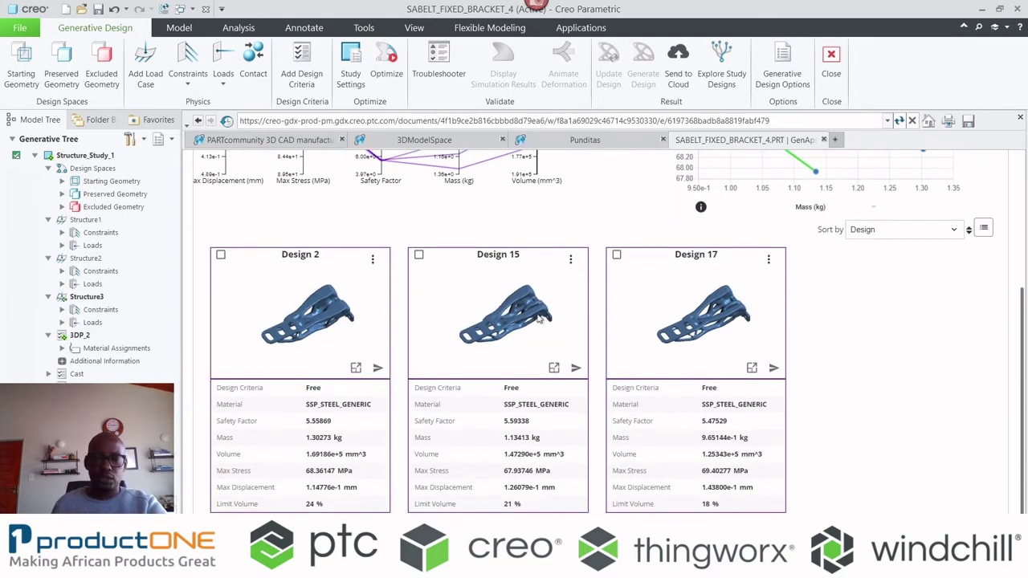
Try a limit volume variation for Design 2 from 18% to 24% with 3 points, and discard it
{"action": "left_click", "coordinate": [372, 260]}
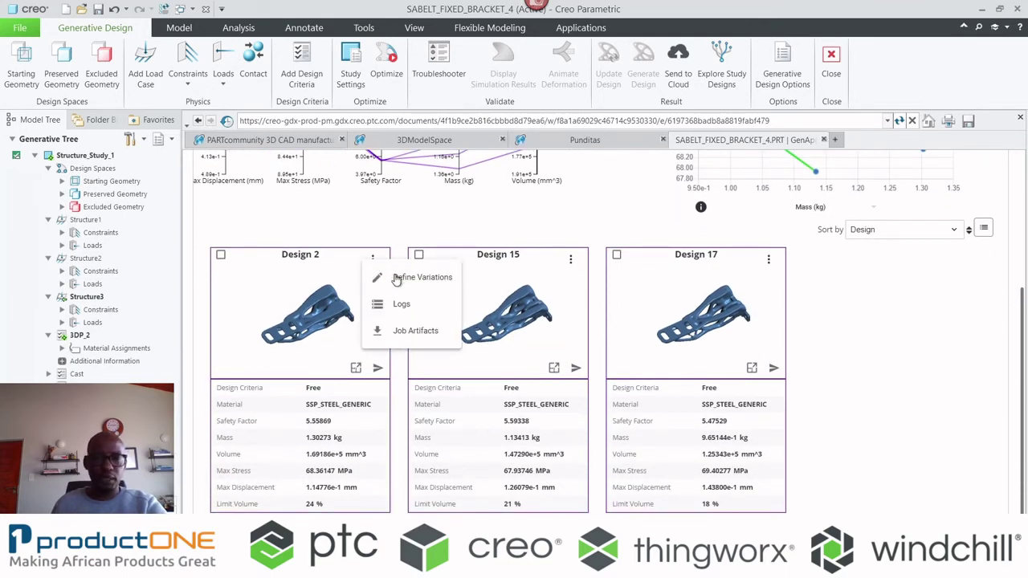
{"action": "left_click", "coordinate": [399, 281]}
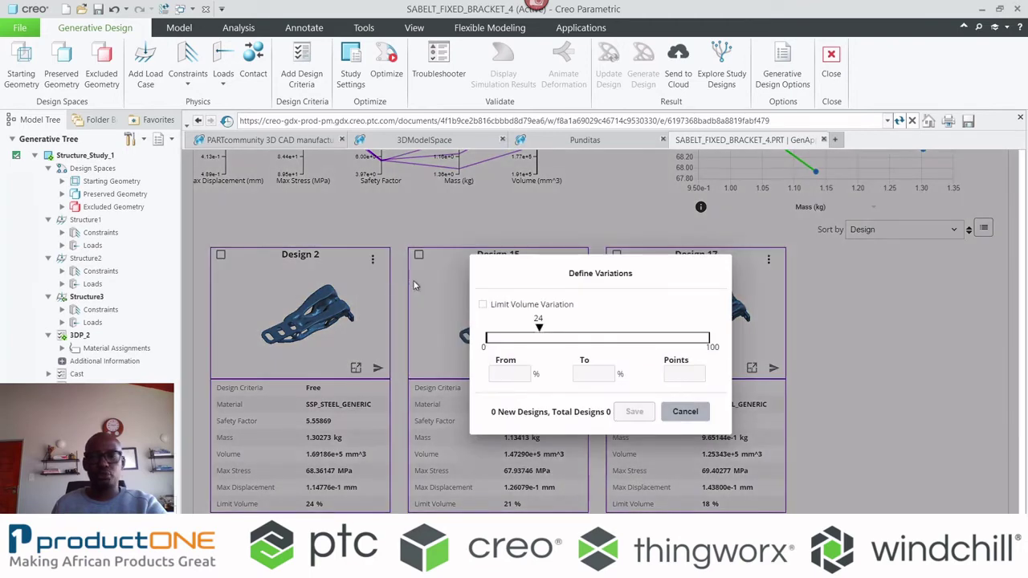
{"action": "left_click", "coordinate": [485, 305]}
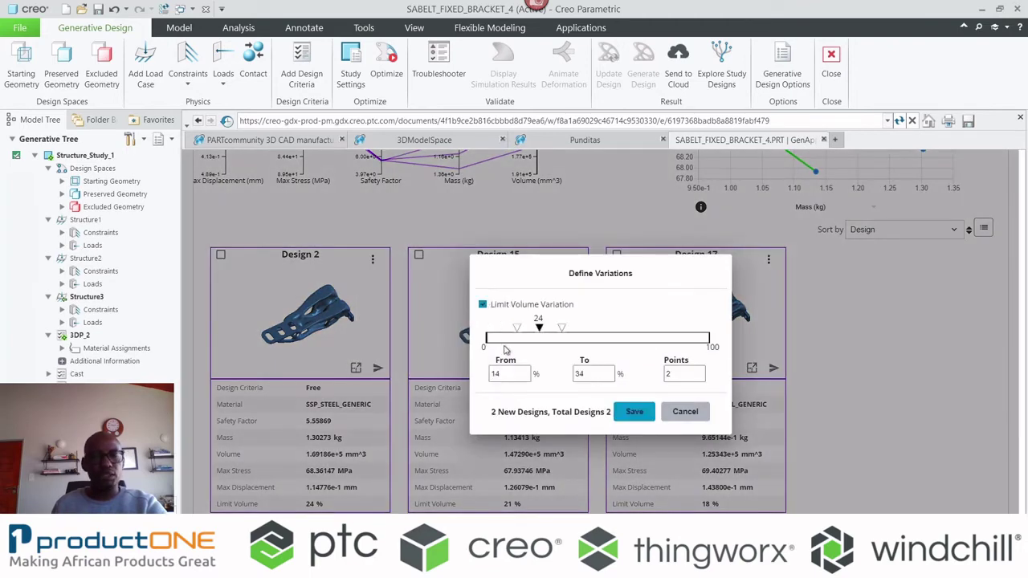
{"action": "left_click", "coordinate": [507, 375]}
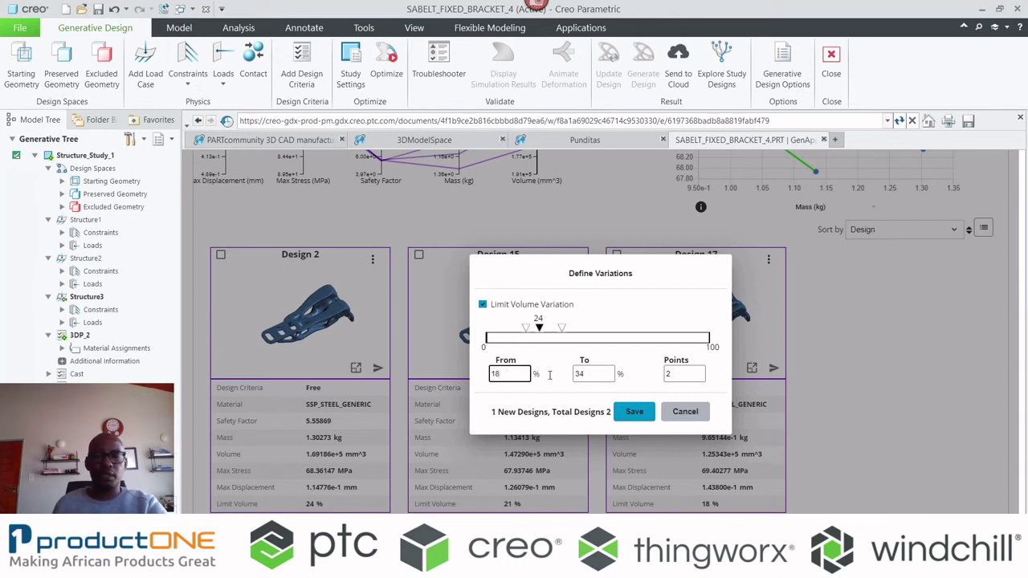
{"action": "left_click", "coordinate": [587, 375]}
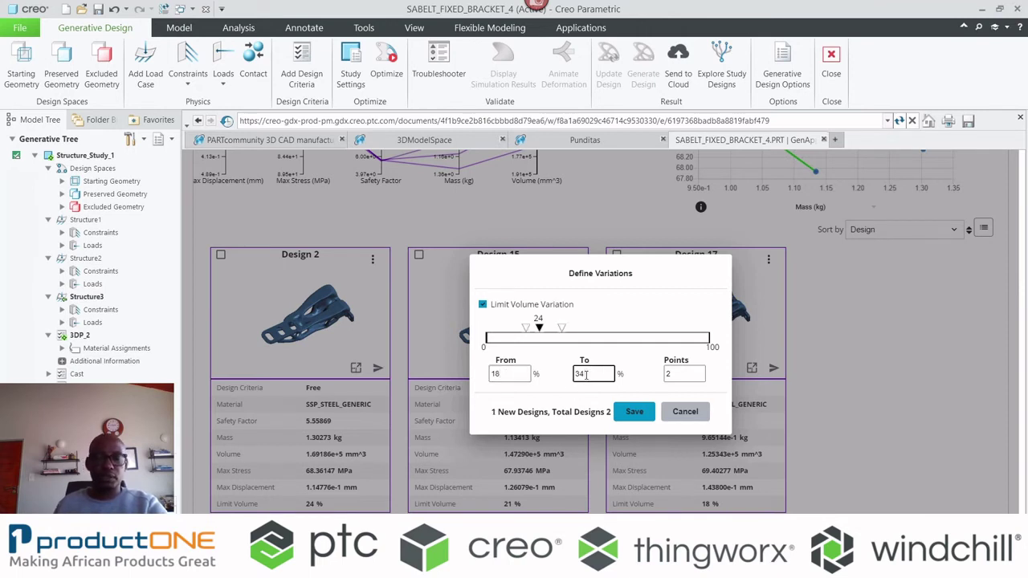
{"action": "type", "text": "24"}
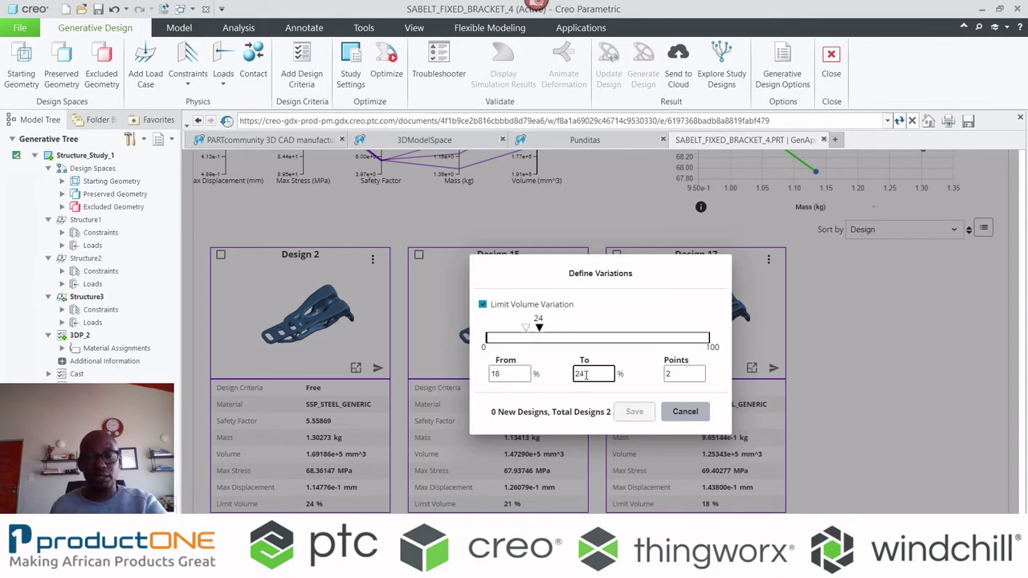
{"action": "left_click", "coordinate": [700, 371]}
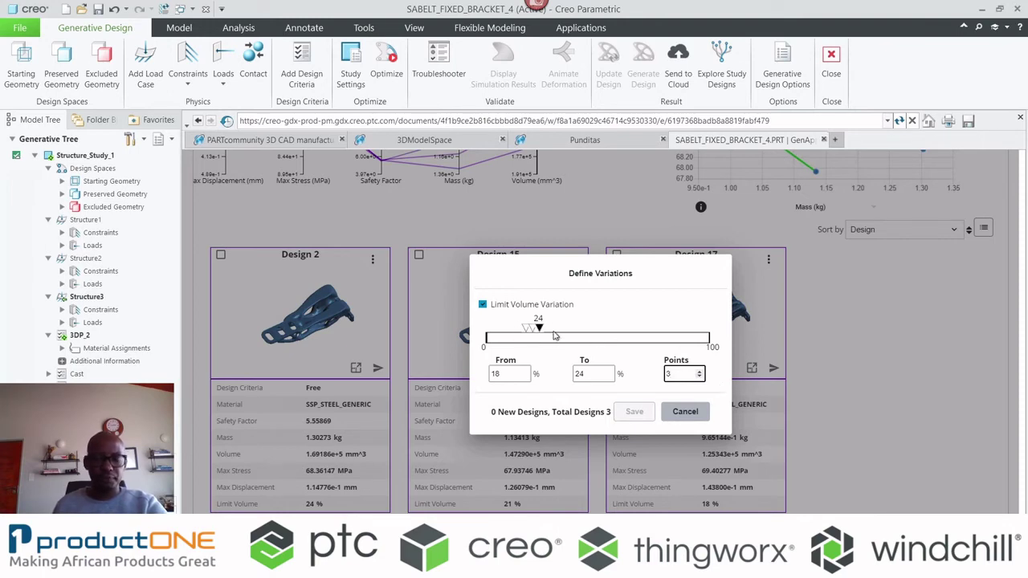
{"action": "left_click", "coordinate": [675, 414]}
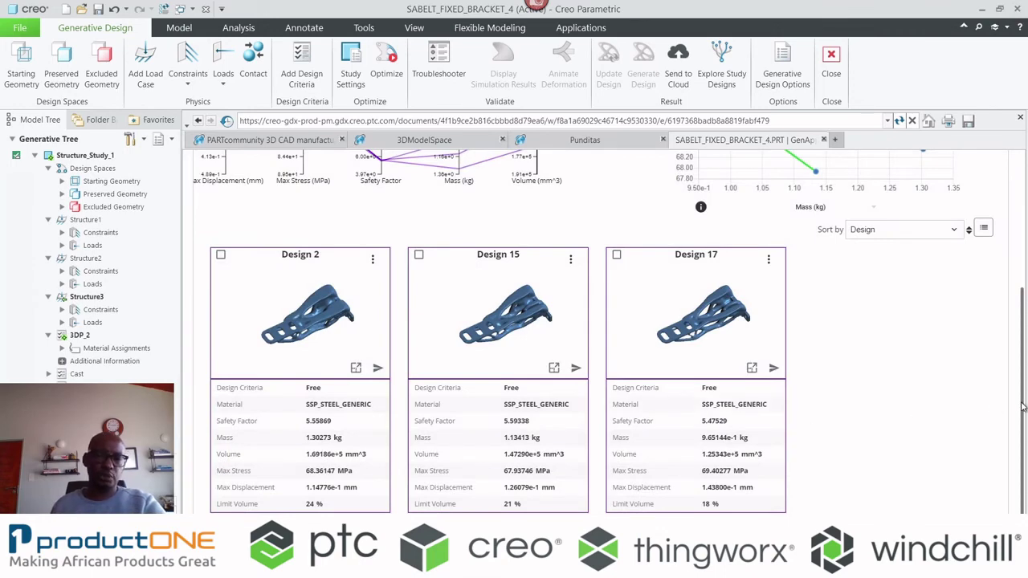
Look up the limit volume values of the Free design criteria in the study setup, and return to the generated designs
{"action": "left_click_drag", "start_coordinate": [1023, 407], "coordinate": [1026, 255]}
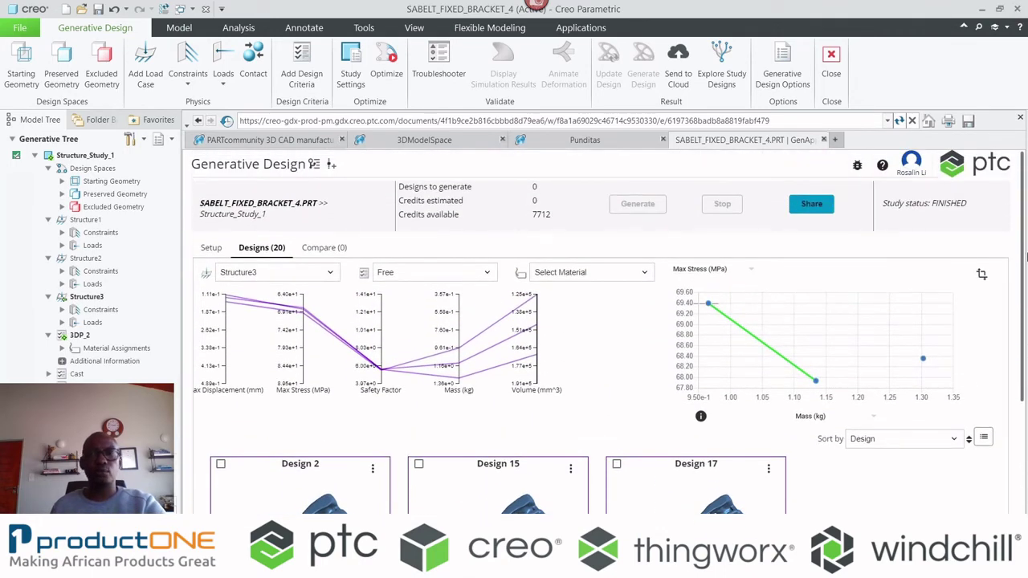
{"action": "left_click", "coordinate": [212, 250]}
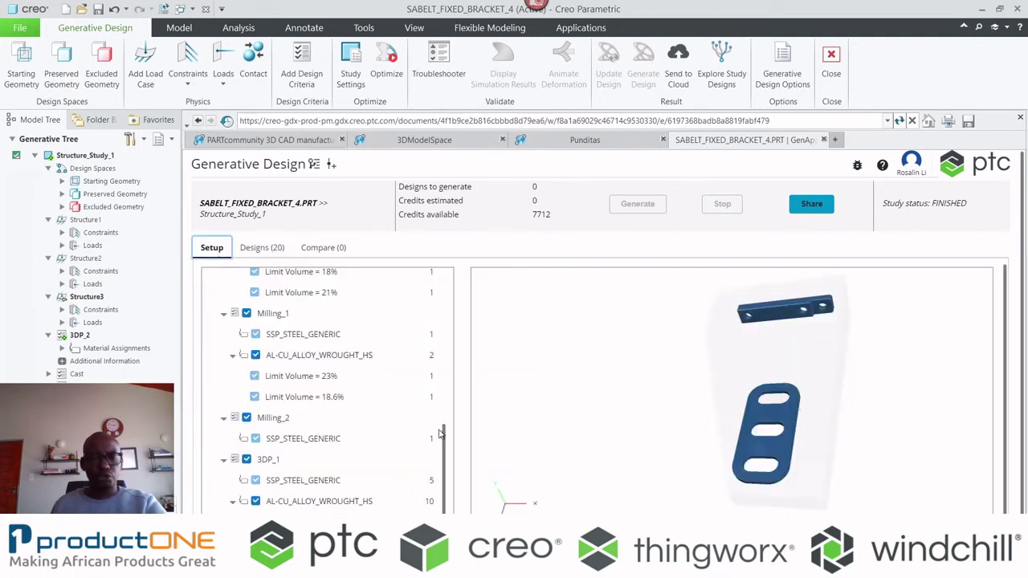
{"action": "left_click_drag", "start_coordinate": [440, 433], "coordinate": [450, 384]}
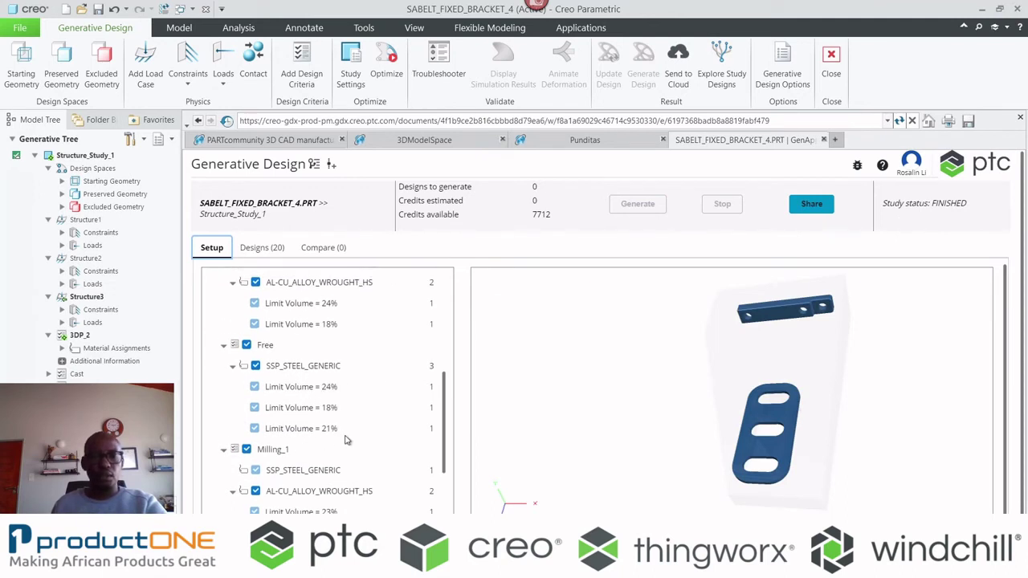
{"action": "left_click", "coordinate": [267, 249]}
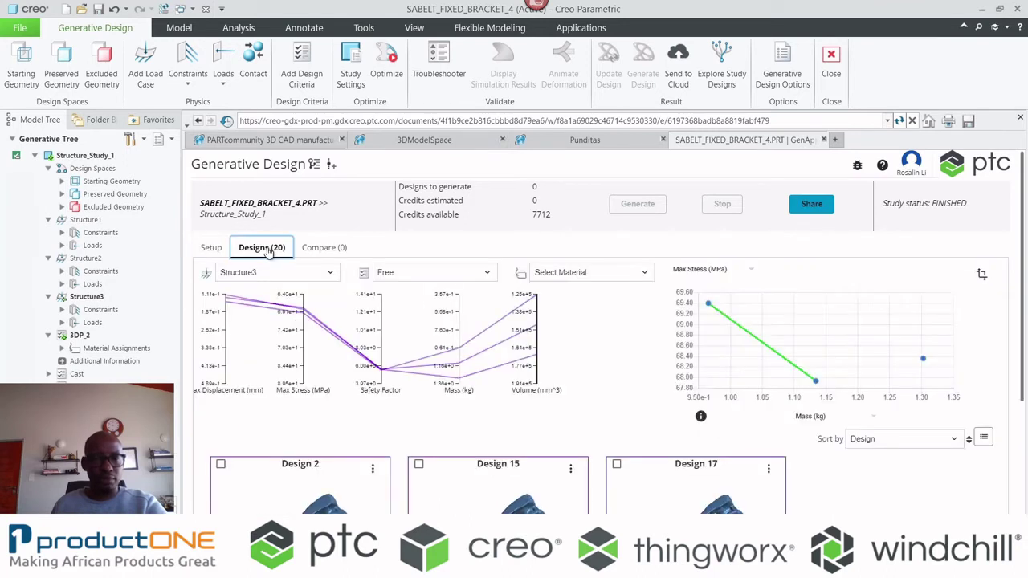
Clear the Free design criteria filter and show the generated designs as a table
{"action": "left_click", "coordinate": [486, 274]}
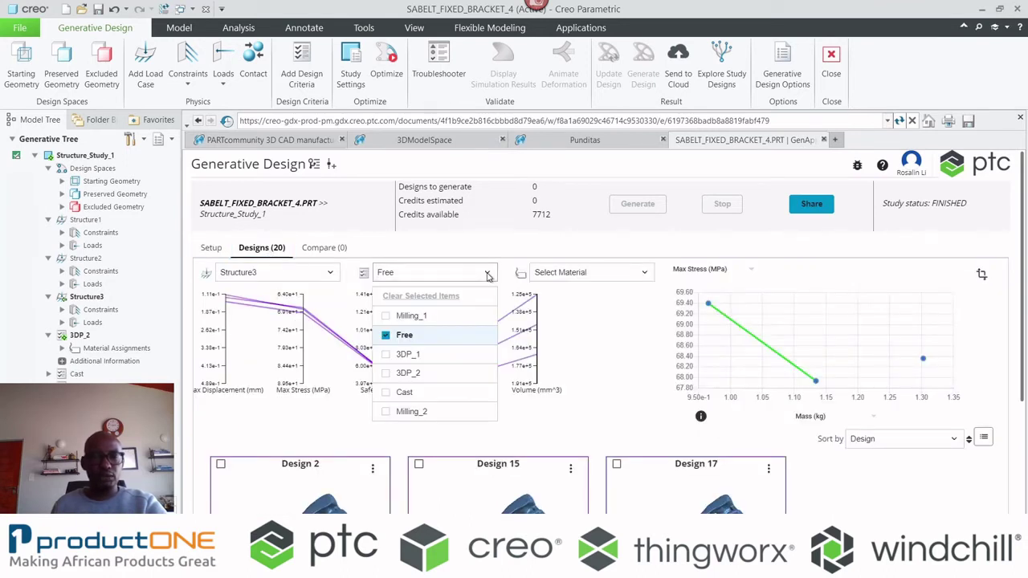
{"action": "left_click", "coordinate": [450, 297]}
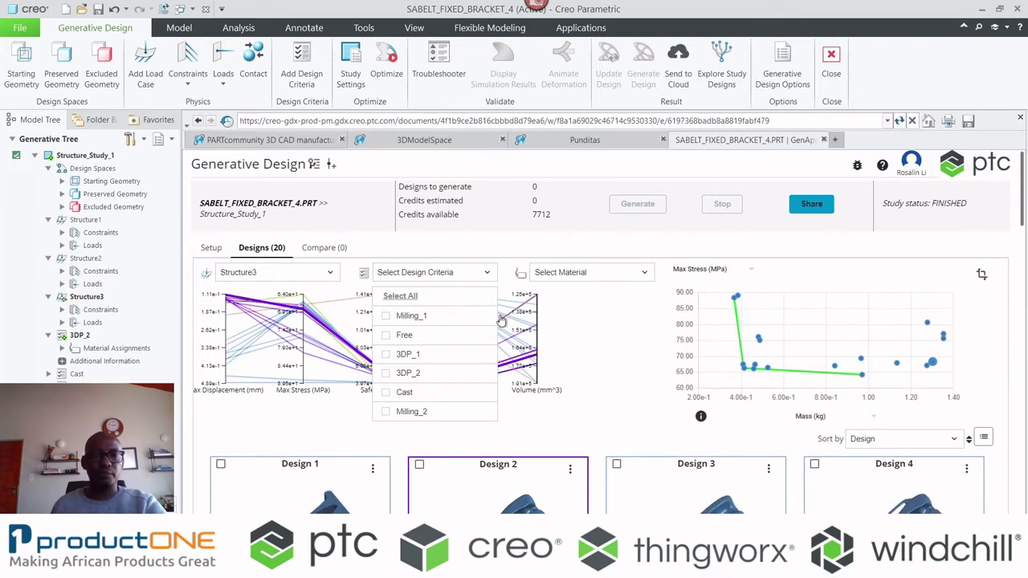
{"action": "left_click", "coordinate": [603, 394]}
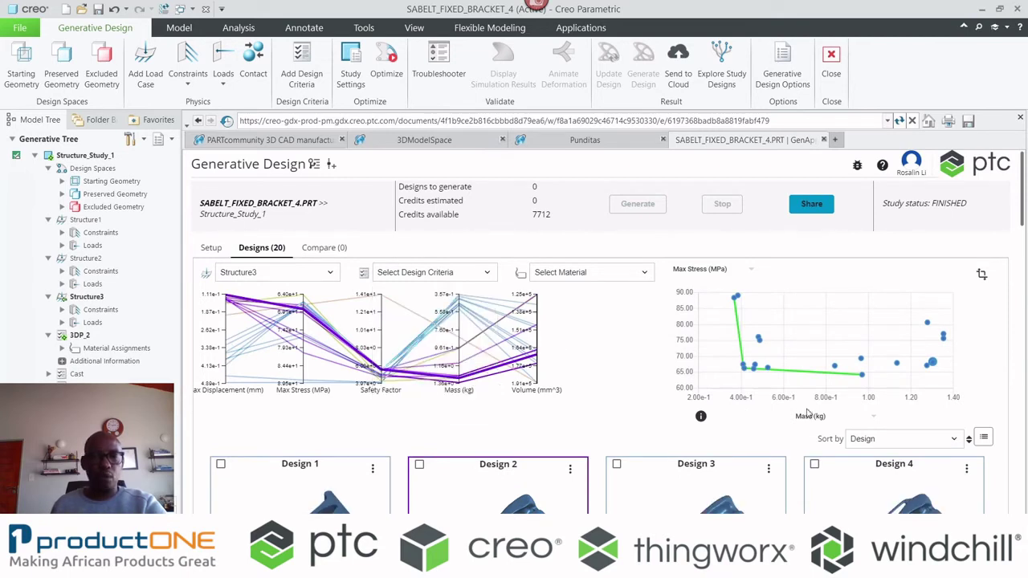
{"action": "left_click", "coordinate": [983, 438]}
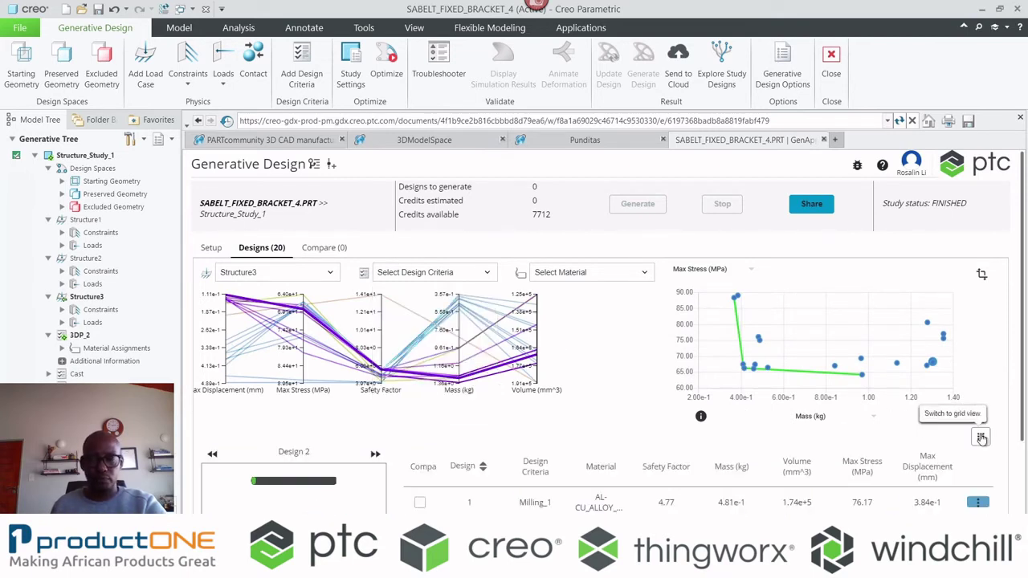
Plot Max Displacement against mass in the scatter chart, and restrict the parallel chart's Mass axis to the lightest designs
{"action": "left_click", "coordinate": [749, 271]}
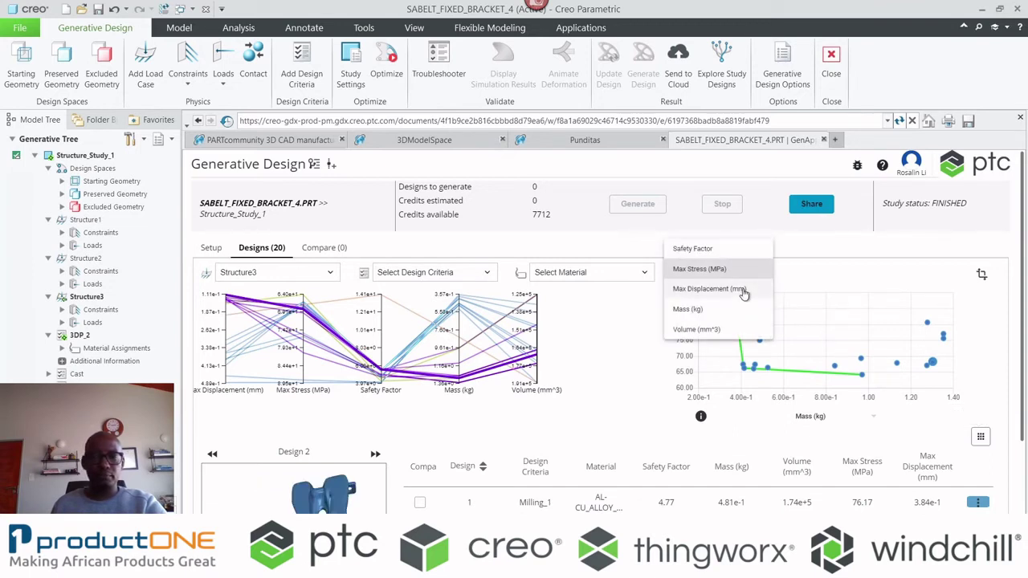
{"action": "left_click", "coordinate": [745, 289]}
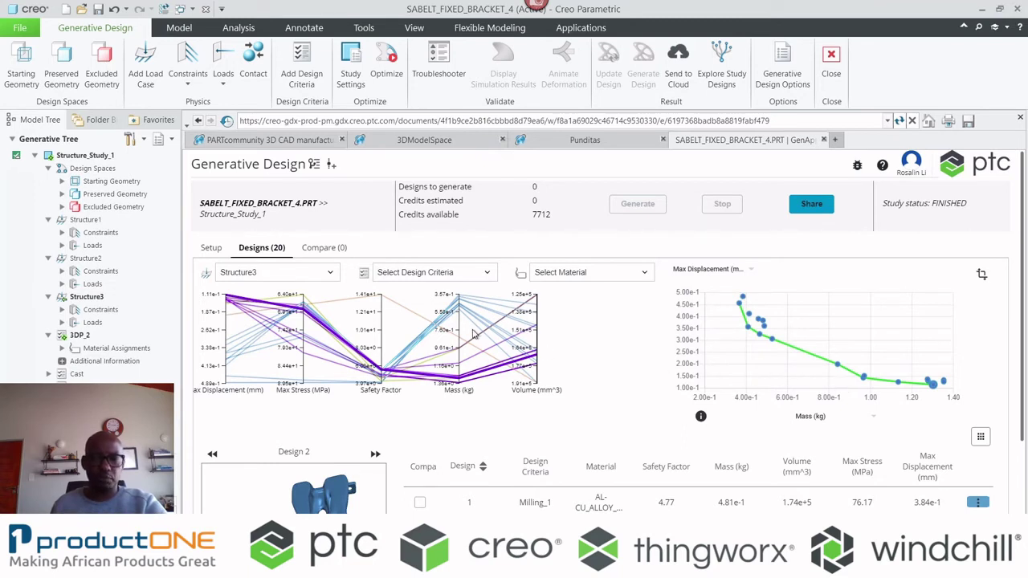
{"action": "left_click_drag", "start_coordinate": [455, 305], "coordinate": [455, 296]}
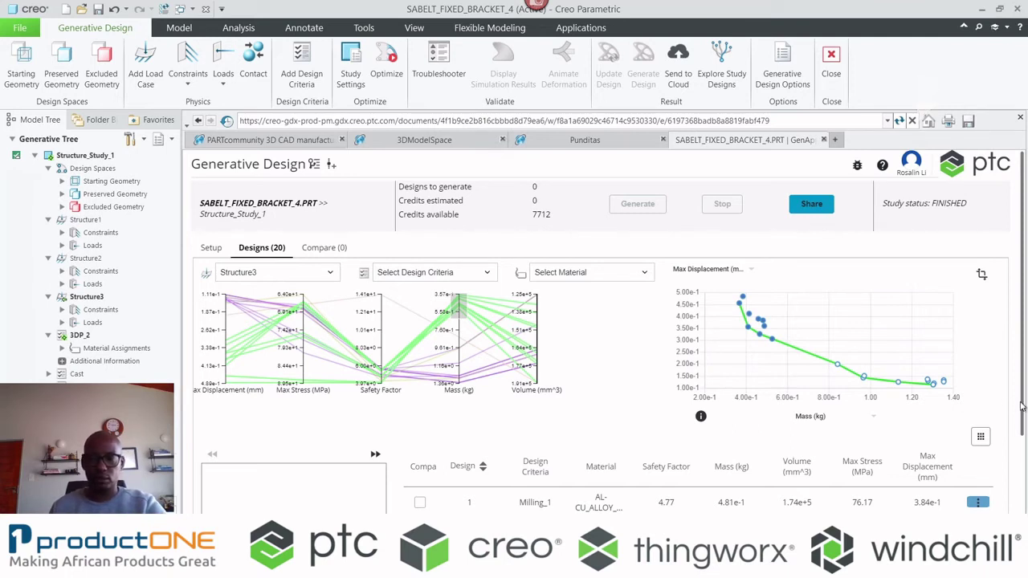
Sort the filtered designs by ascending mass and mark Designs 18, 16 and 9 for comparison
{"action": "scroll", "coordinate": [1023, 407], "scroll_direction": "down", "scroll_amount": 3}
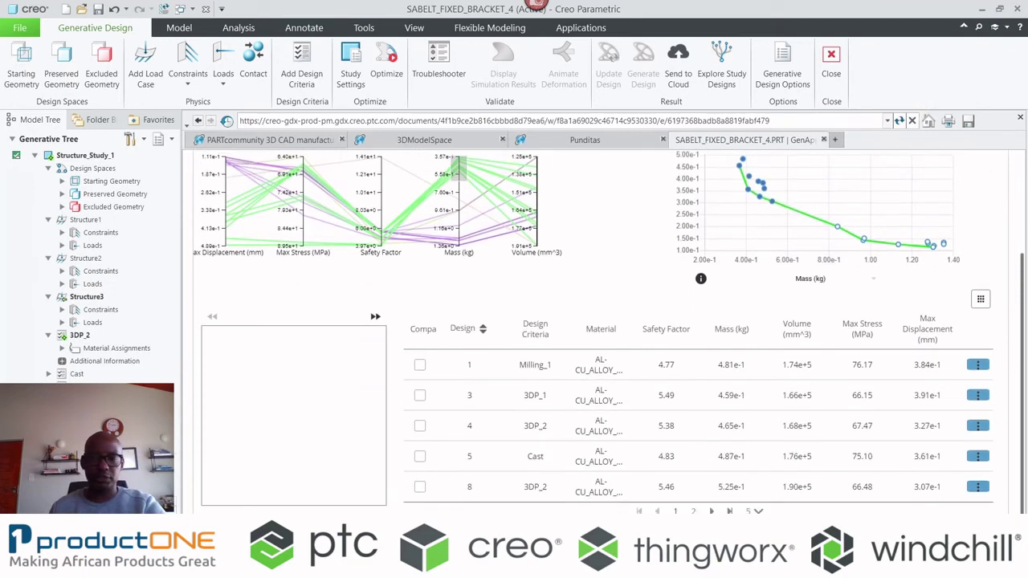
{"action": "left_click", "coordinate": [733, 335]}
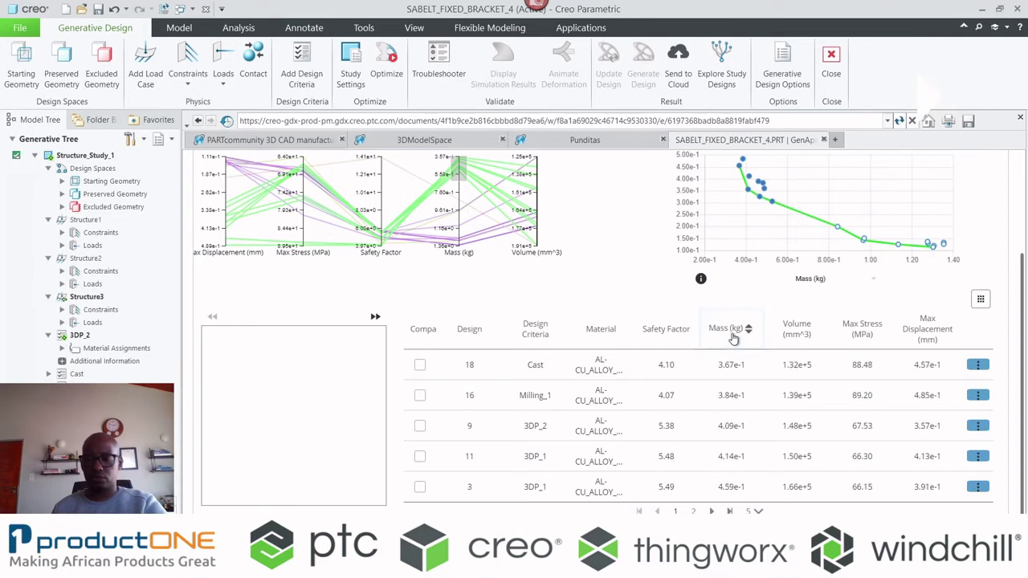
{"action": "left_click", "coordinate": [420, 425]}
{"action": "left_click", "coordinate": [419, 366]}
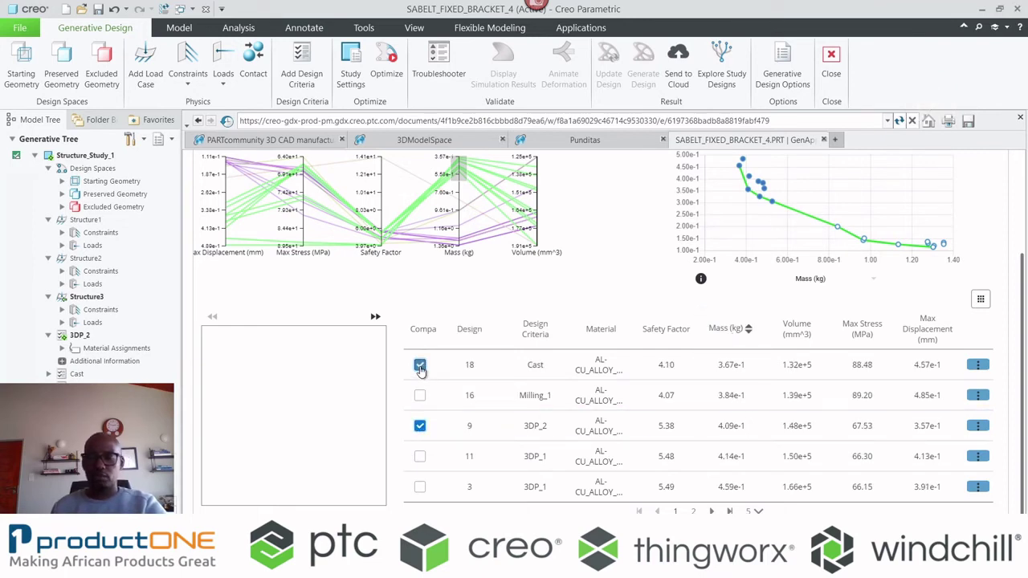
{"action": "left_click", "coordinate": [420, 396]}
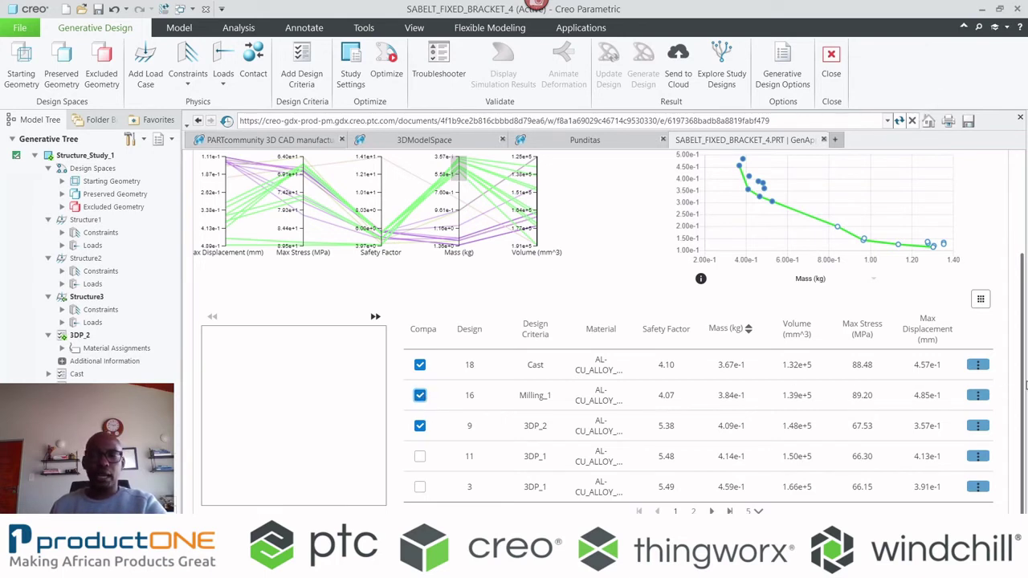
Compare the three marked designs side by side with the von Mises Stress display
{"action": "left_click_drag", "start_coordinate": [1026, 385], "coordinate": [1026, 252]}
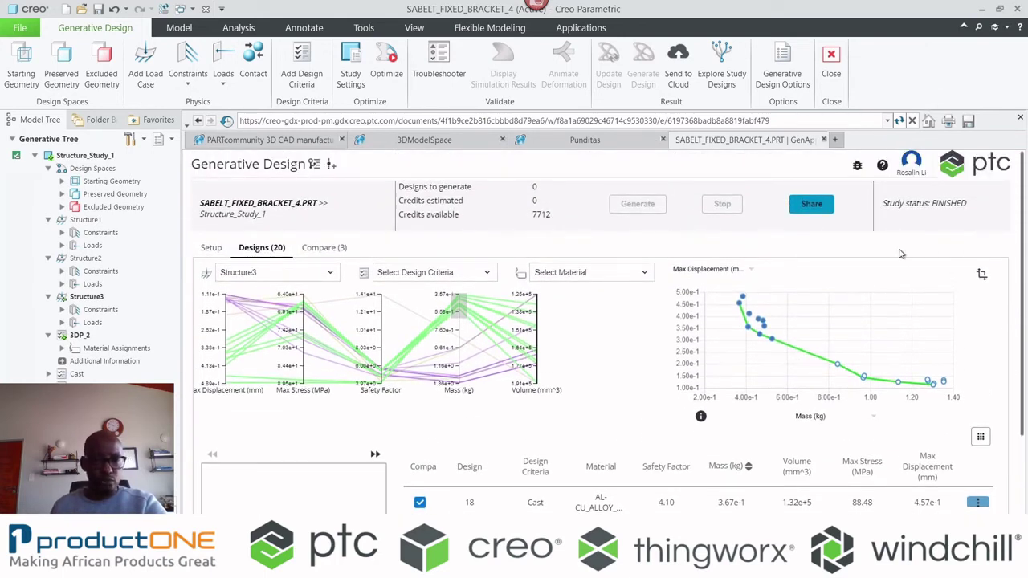
{"action": "left_click", "coordinate": [338, 249]}
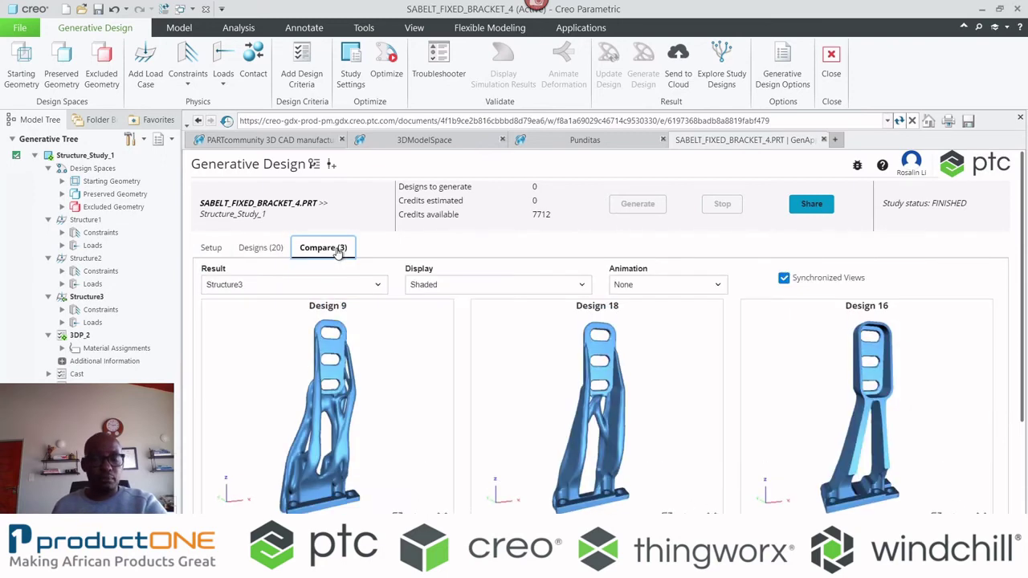
{"action": "left_click", "coordinate": [582, 288]}
{"action": "left_click", "coordinate": [501, 331]}
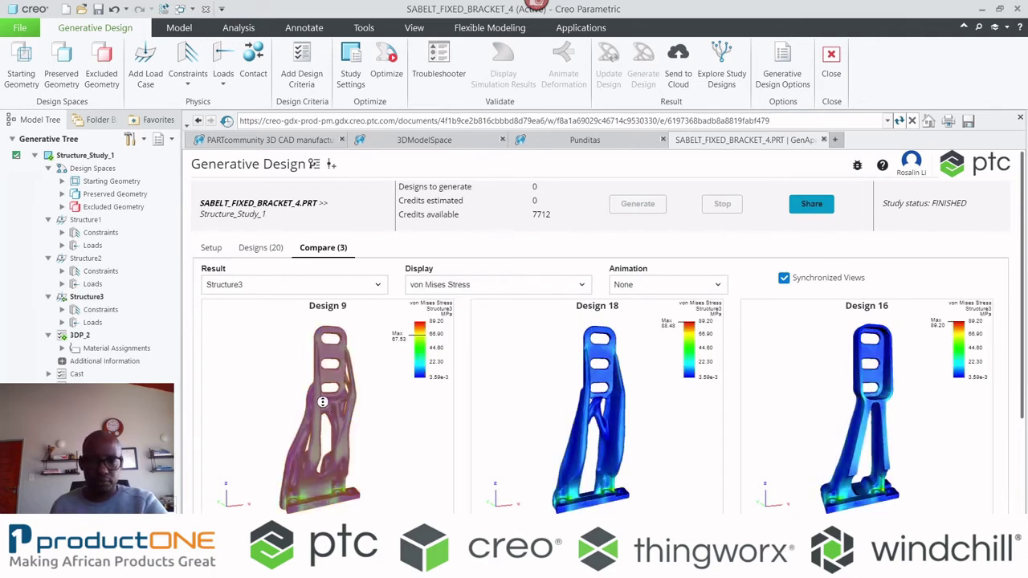
Examine the stress concentrations around the base holes of the compared designs, and review their result values
{"action": "left_click_drag", "start_coordinate": [322, 402], "coordinate": [307, 399]}
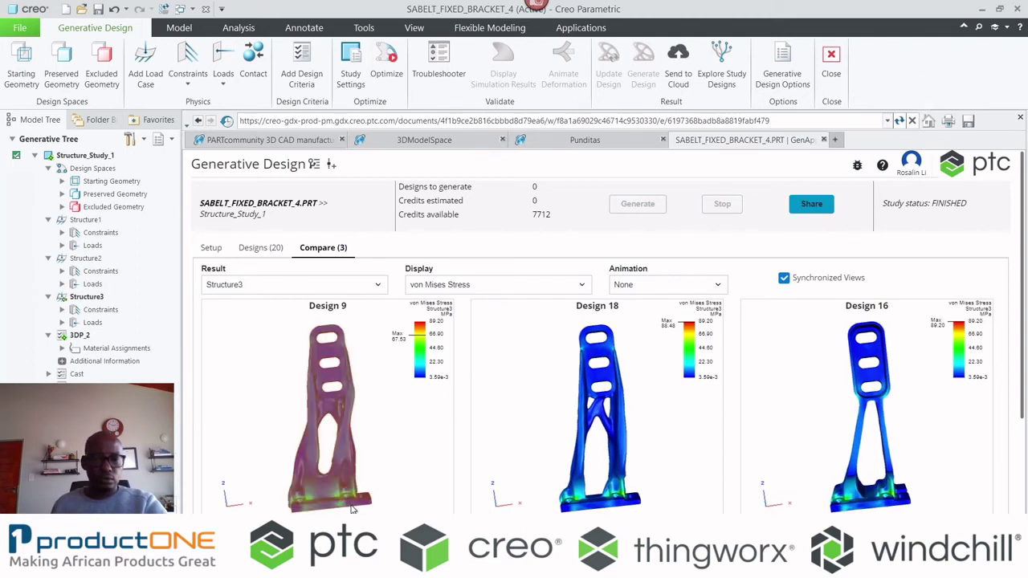
{"action": "scroll", "coordinate": [351, 510], "scroll_direction": "up", "scroll_amount": 5}
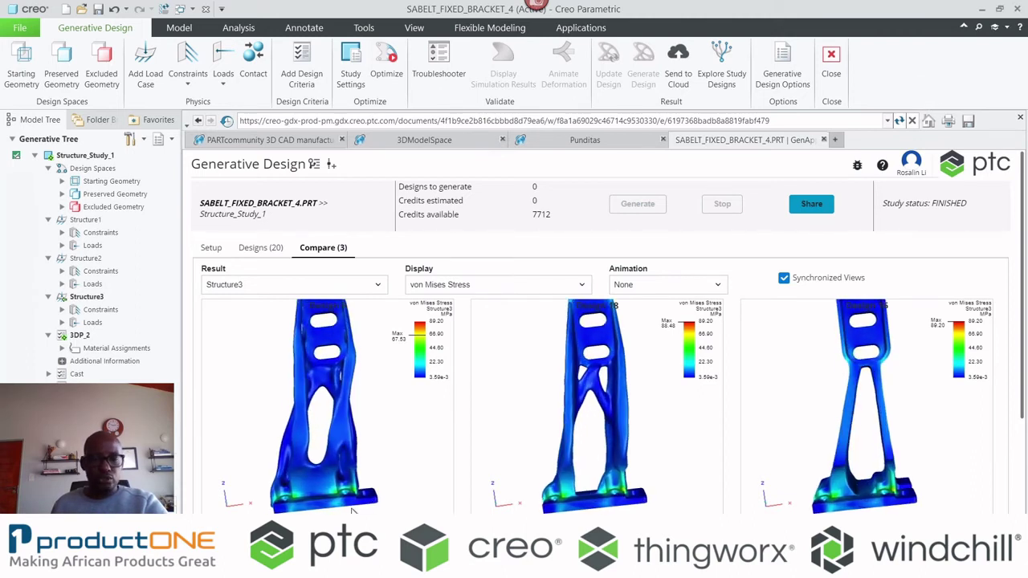
{"action": "scroll", "coordinate": [351, 510], "scroll_direction": "up", "scroll_amount": 5}
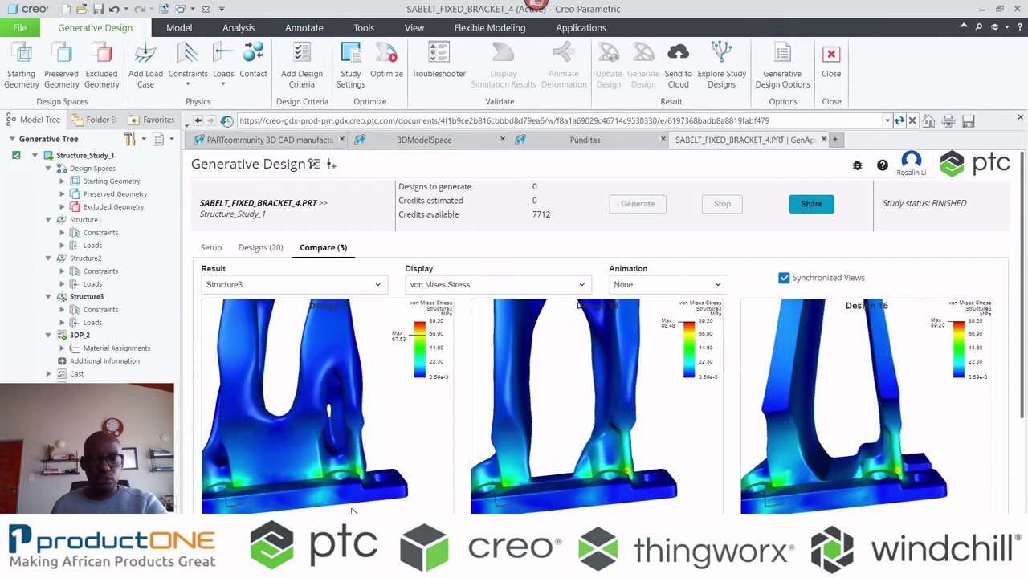
{"action": "scroll", "coordinate": [351, 510], "scroll_direction": "up", "scroll_amount": 3}
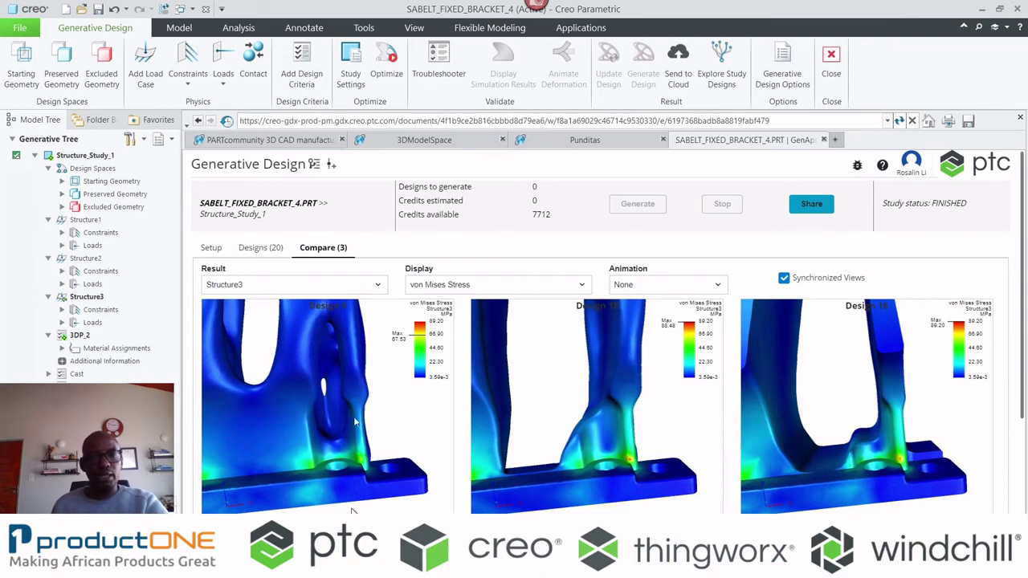
{"action": "scroll", "coordinate": [353, 488], "scroll_direction": "up", "scroll_amount": 3}
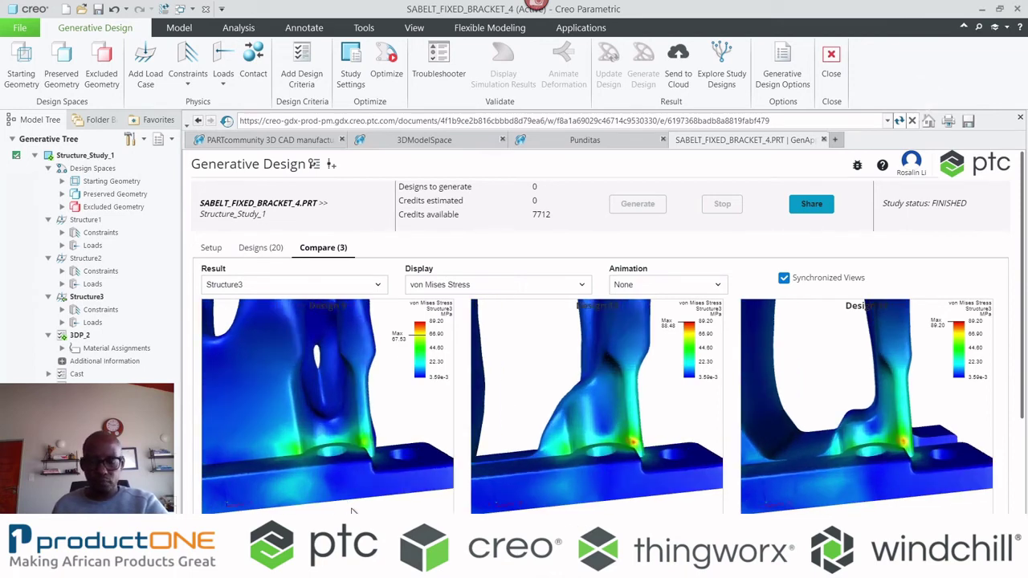
{"action": "left_click_drag", "start_coordinate": [349, 466], "coordinate": [312, 424]}
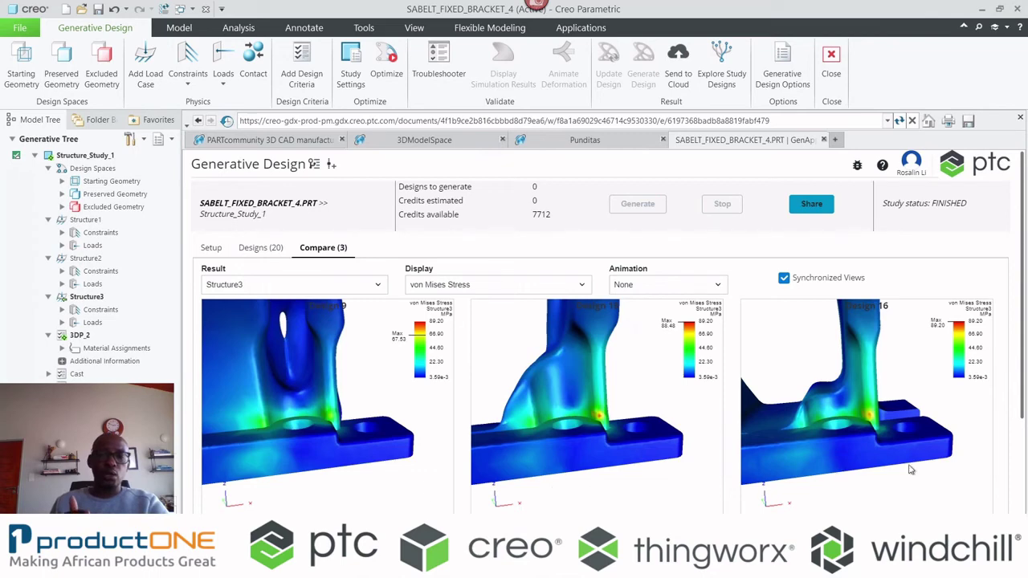
{"action": "scroll", "coordinate": [1024, 422], "scroll_direction": "down", "scroll_amount": 4}
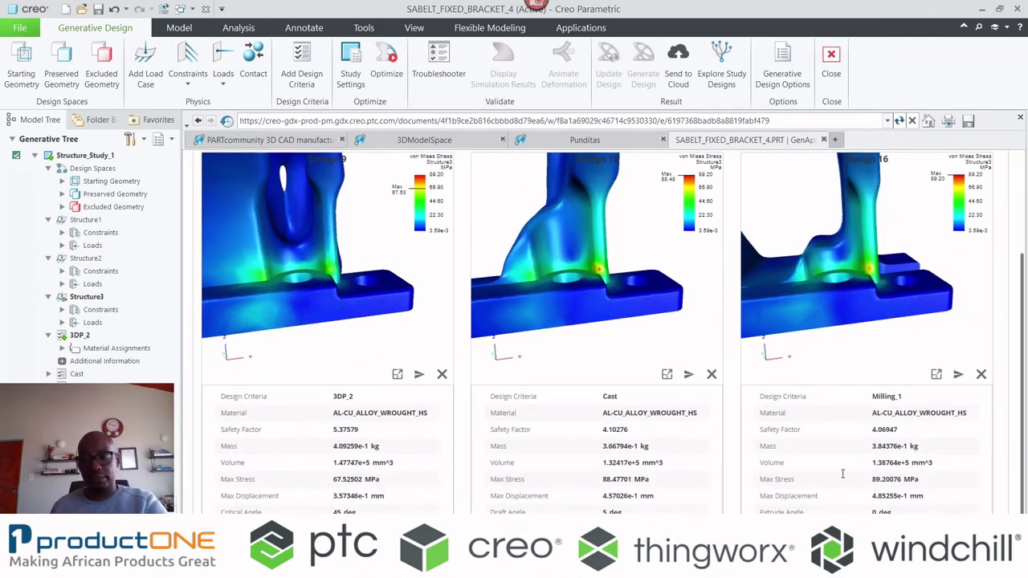
Save Design 9 as the part SABELT_FIXED_BRACKET_4_9_0001 in the GDX_Demo folder, and inspect the bracket geometry from several angles
{"action": "left_click", "coordinate": [420, 376]}
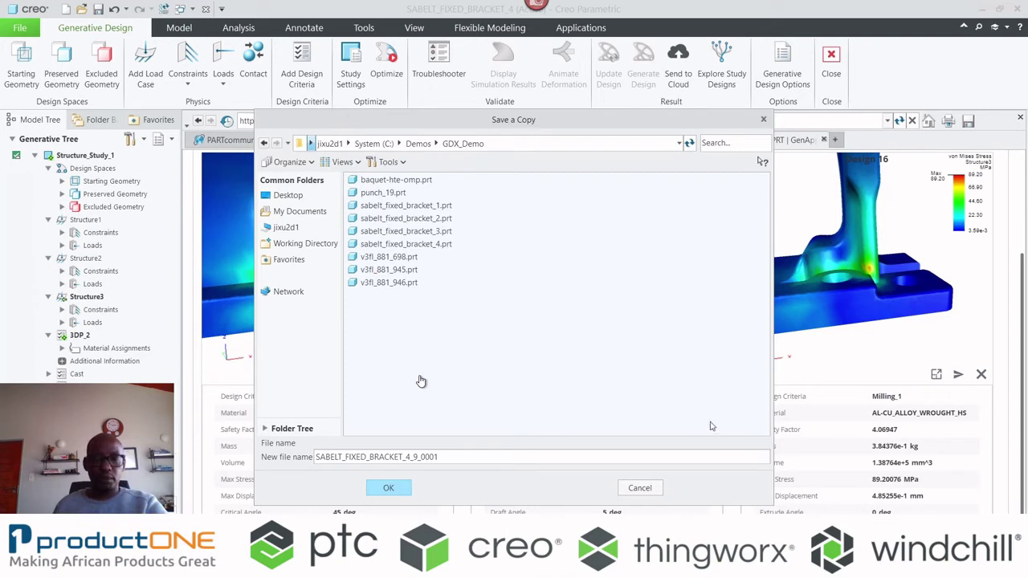
{"action": "left_click", "coordinate": [399, 489]}
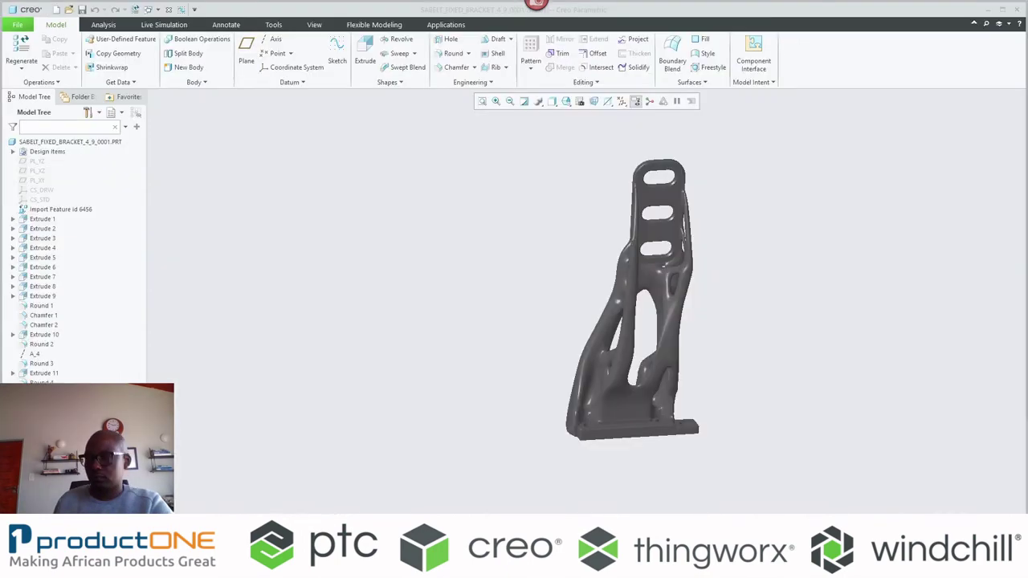
{"action": "scroll", "coordinate": [609, 417], "scroll_direction": "up", "scroll_amount": 5}
{"action": "middle_click_drag", "start_coordinate": [611, 417], "coordinate": [551, 466]}
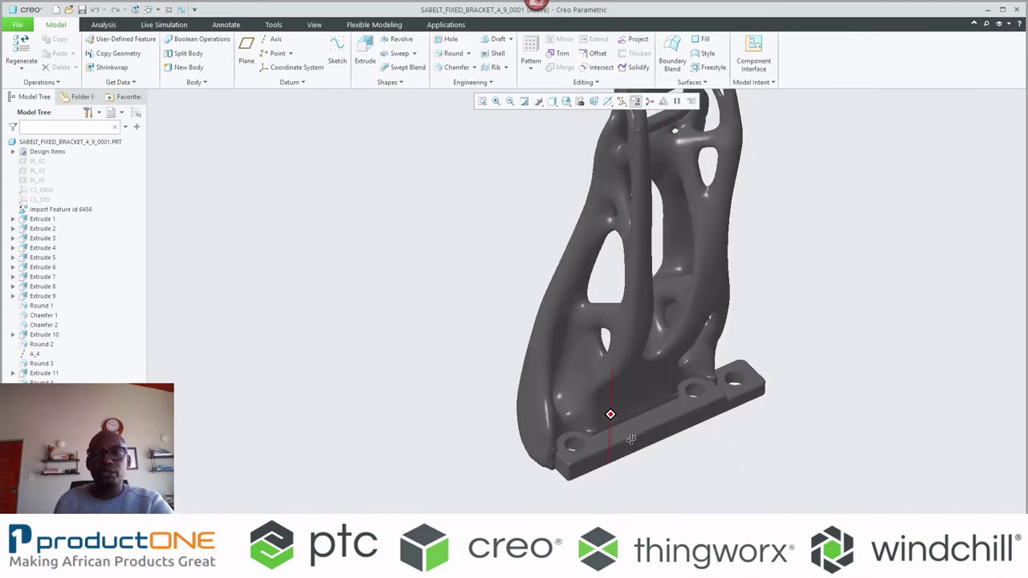
{"action": "key", "text": "ctrl+d"}
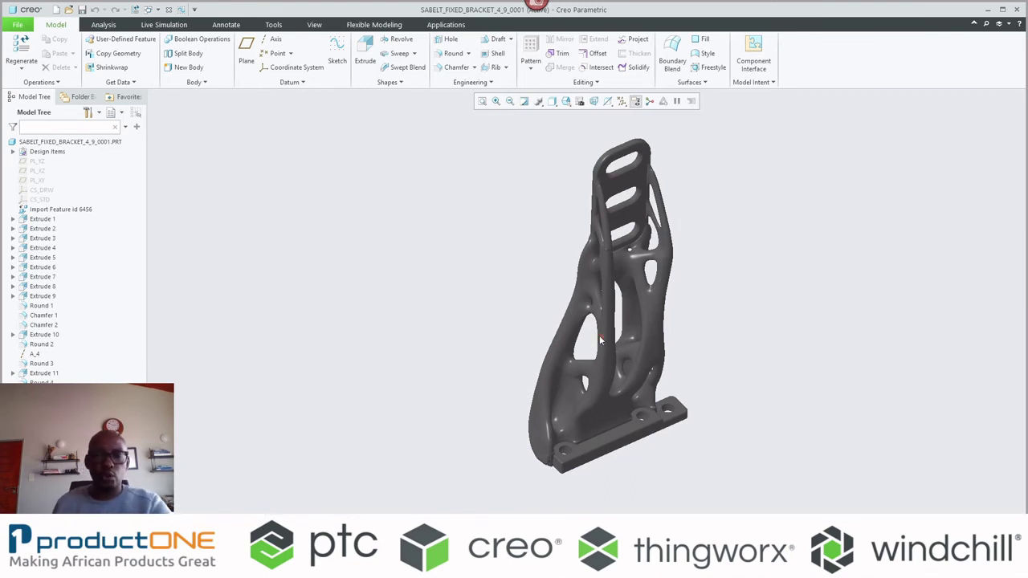
{"action": "mouse_move", "coordinate": [601, 341]}
{"action": "middle_mouse_down"}
{"action": "mouse_move", "coordinate": [604, 321]}
{"action": "mouse_move", "coordinate": [572, 329]}
{"action": "middle_mouse_up"}
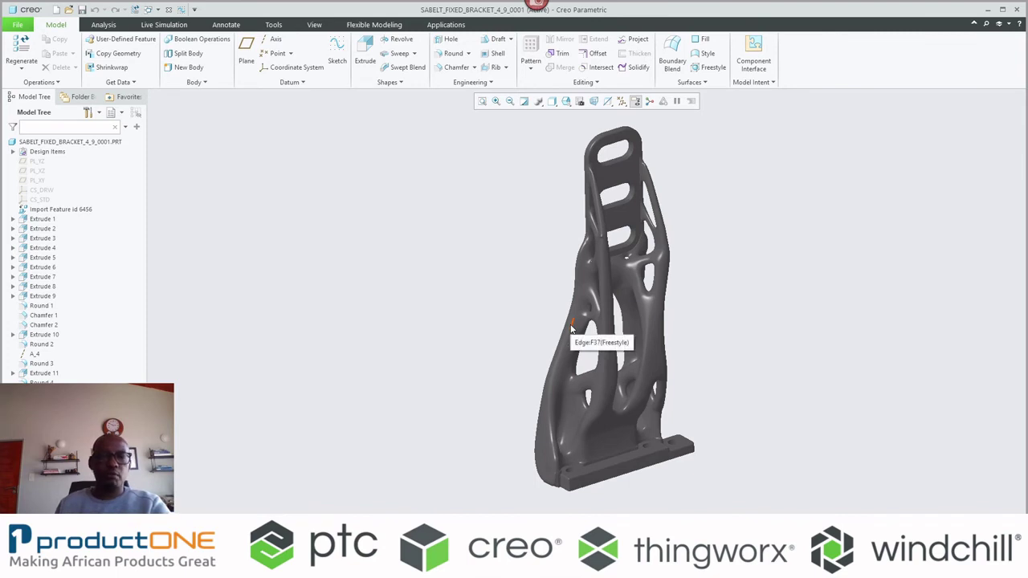
{"action": "mouse_move", "coordinate": [572, 328]}
{"action": "middle_mouse_down"}
{"action": "mouse_move", "coordinate": [643, 321]}
{"action": "mouse_move", "coordinate": [523, 324]}
{"action": "middle_mouse_up"}
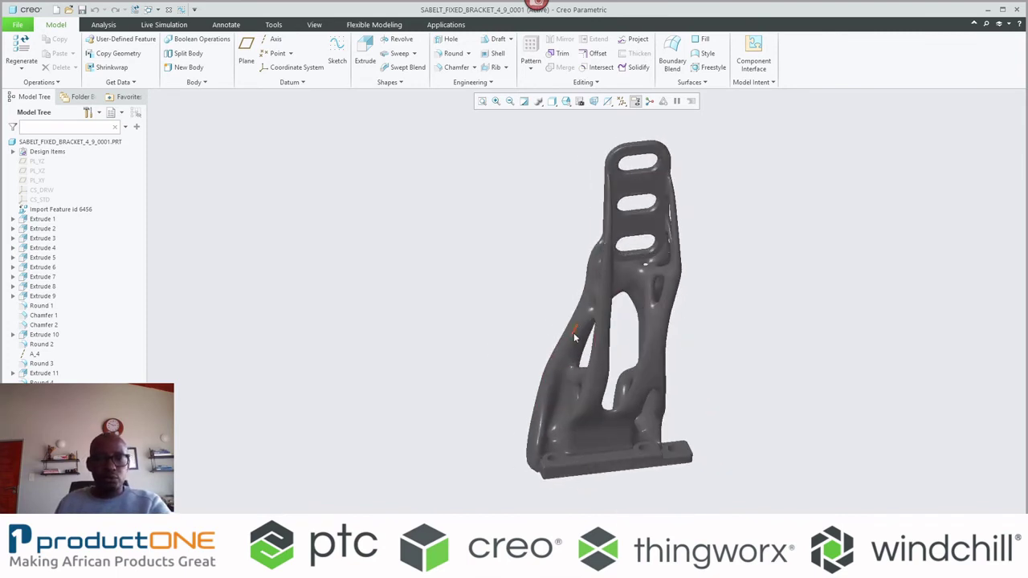
Reconstruct the bracket geometry again at the second resolution level with the reconstructed shape subdivided, and inspect it from another angle
{"action": "left_click", "coordinate": [64, 376]}
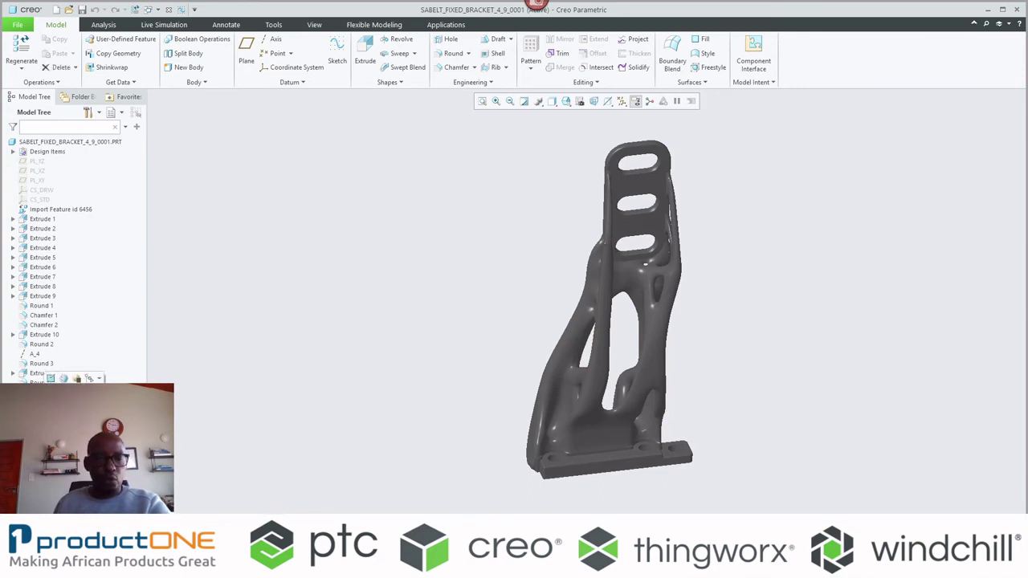
{"action": "left_click", "coordinate": [66, 380]}
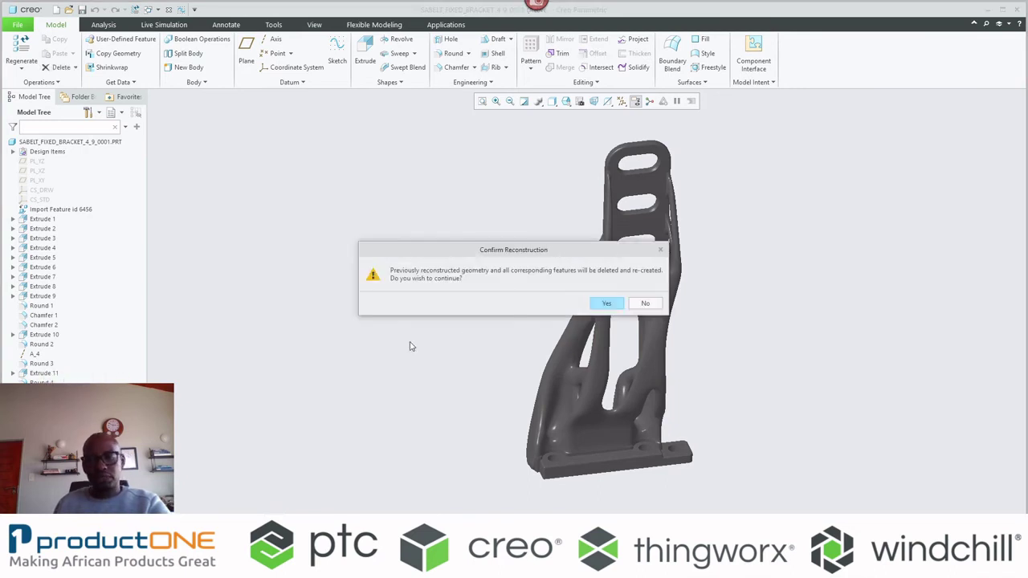
{"action": "left_click", "coordinate": [601, 303]}
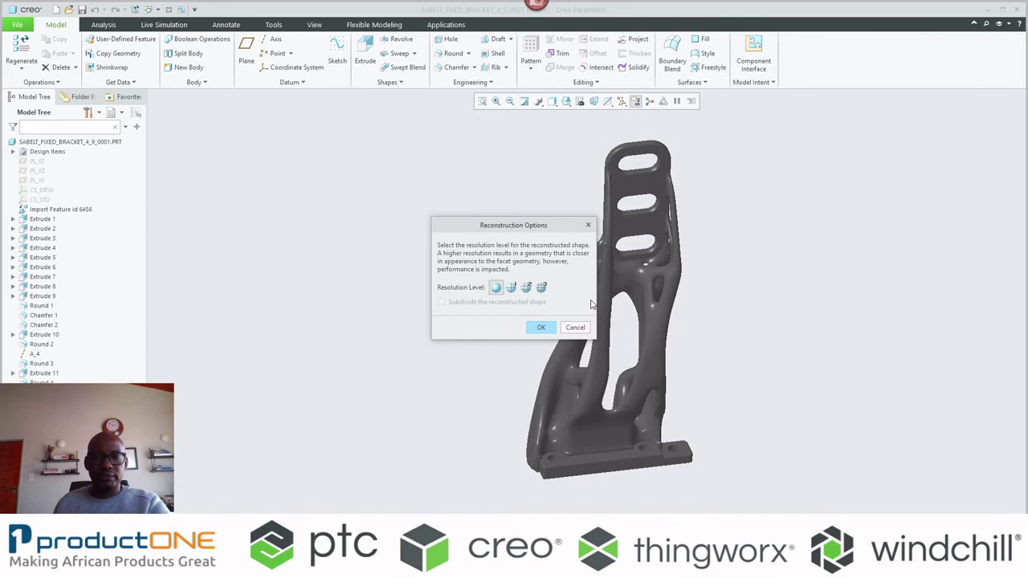
{"action": "left_click", "coordinate": [511, 286]}
{"action": "left_click", "coordinate": [442, 302]}
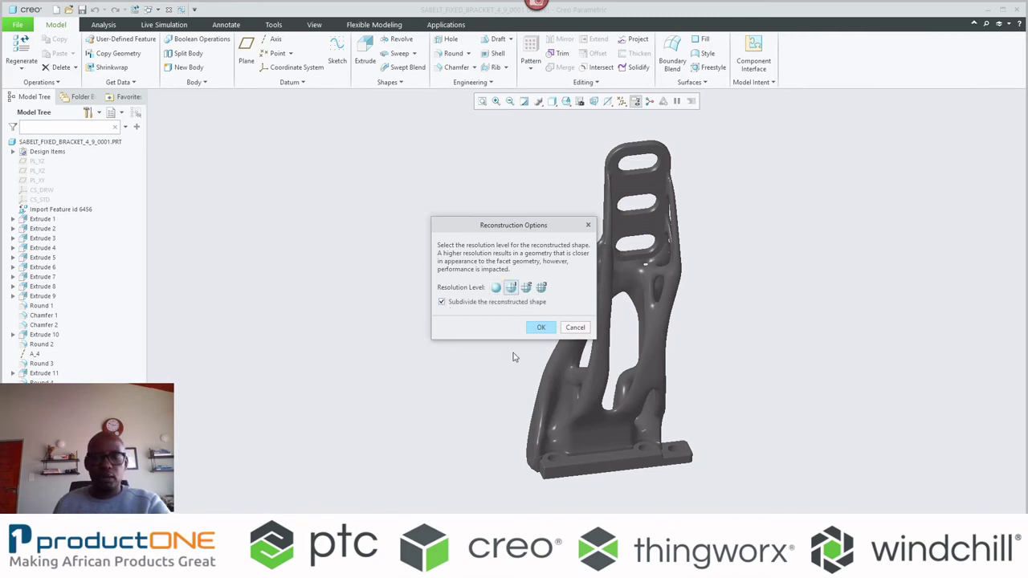
{"action": "left_click", "coordinate": [544, 330]}
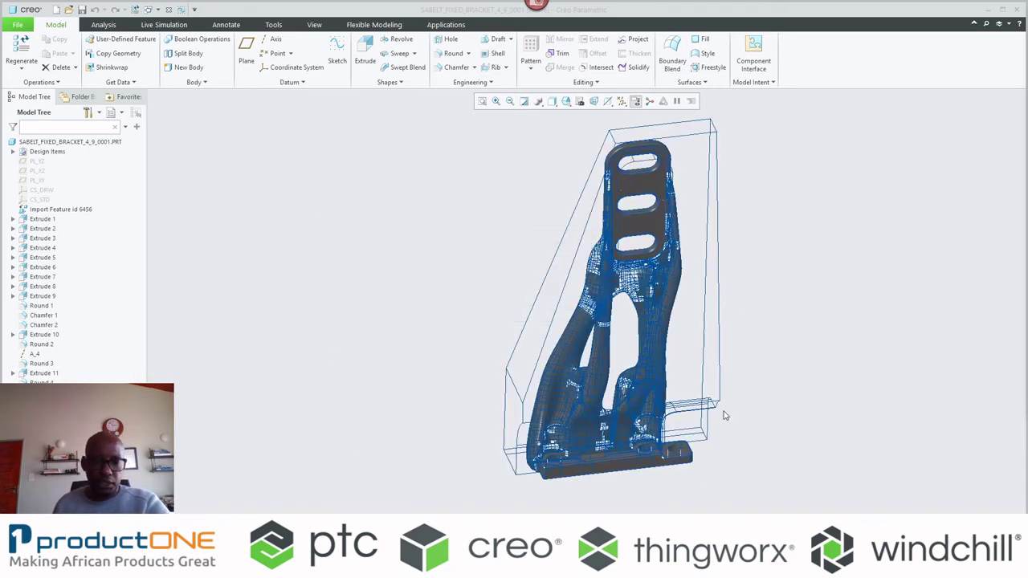
{"action": "mouse_move", "coordinate": [699, 393]}
{"action": "middle_mouse_down"}
{"action": "mouse_move", "coordinate": [646, 377]}
{"action": "mouse_move", "coordinate": [698, 378]}
{"action": "mouse_move", "coordinate": [656, 339]}
{"action": "mouse_move", "coordinate": [634, 351]}
{"action": "mouse_move", "coordinate": [726, 348]}
{"action": "mouse_move", "coordinate": [635, 373]}
{"action": "mouse_move", "coordinate": [686, 361]}
{"action": "mouse_move", "coordinate": [673, 363]}
{"action": "middle_mouse_up"}
In the BAQUET_ASSY assembly, replace SABELT_FIXED_BRACKET_4 with the unrelated component SABELT_FIXED_BRACKET_4_9_0001 and inspect it under the seat
{"action": "left_click", "coordinate": [151, 9]}
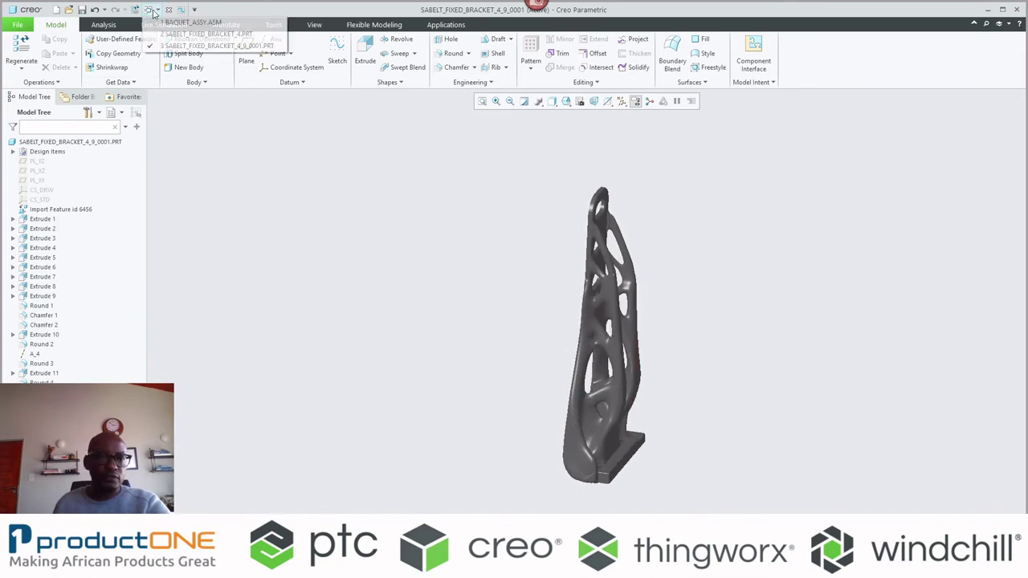
{"action": "left_click", "coordinate": [175, 23]}
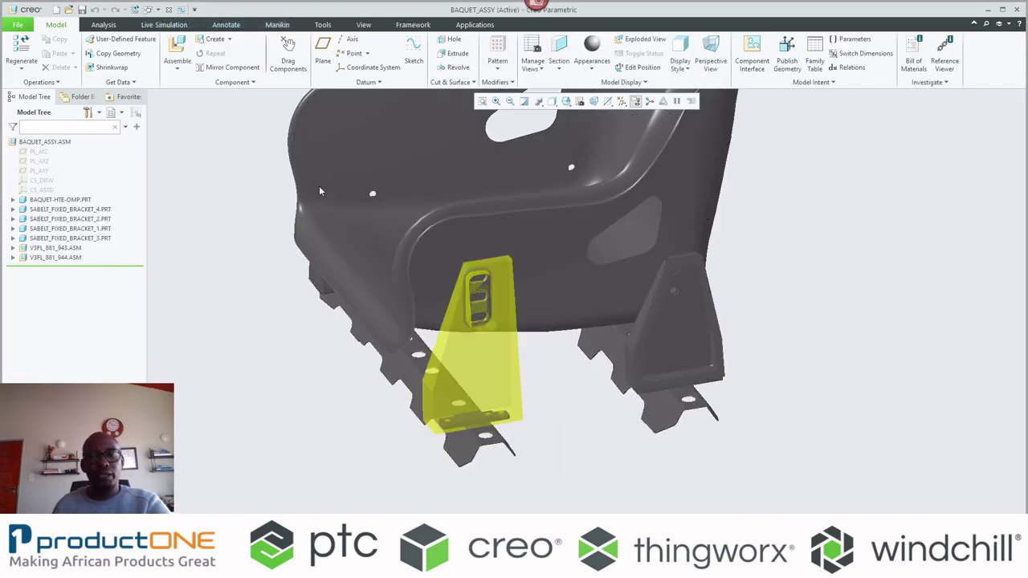
{"action": "left_click", "coordinate": [488, 382]}
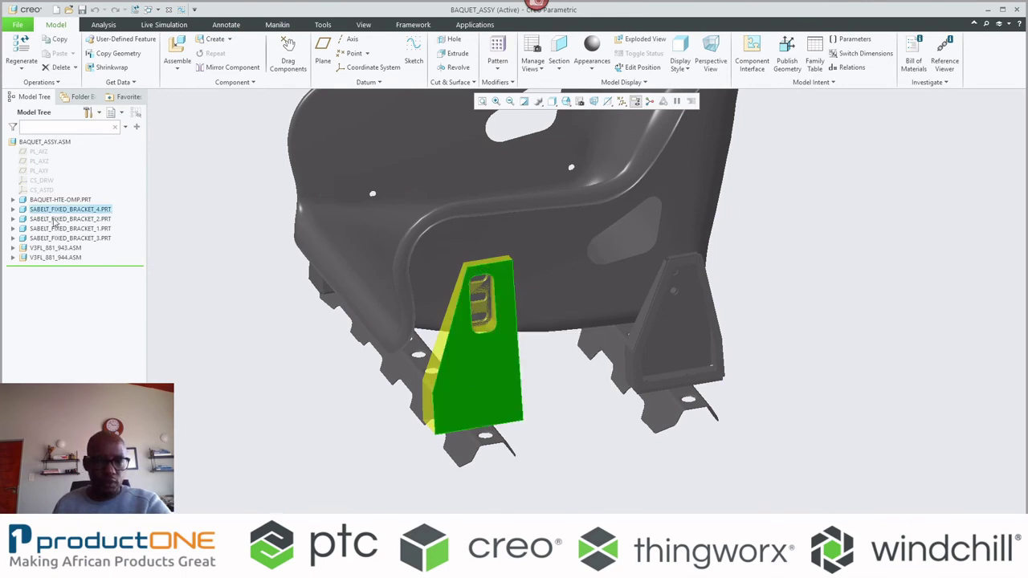
{"action": "right_click", "coordinate": [63, 211]}
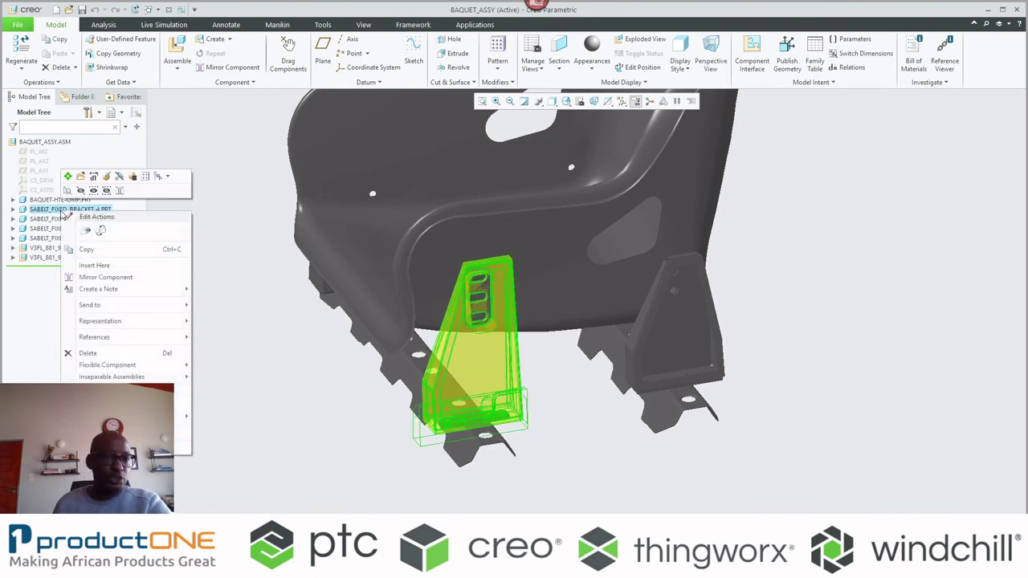
{"action": "left_click", "coordinate": [99, 230]}
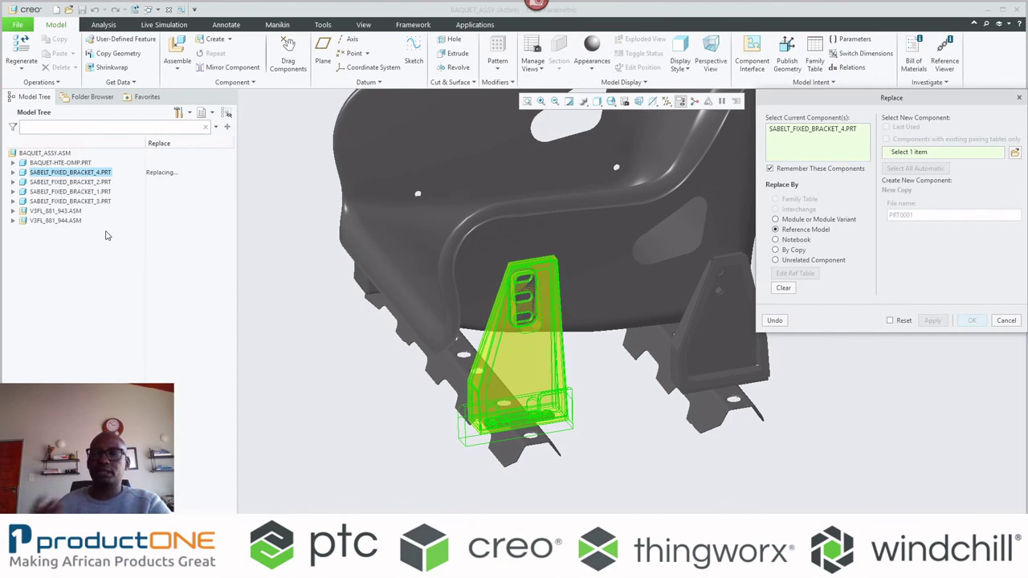
{"action": "left_click", "coordinate": [808, 260]}
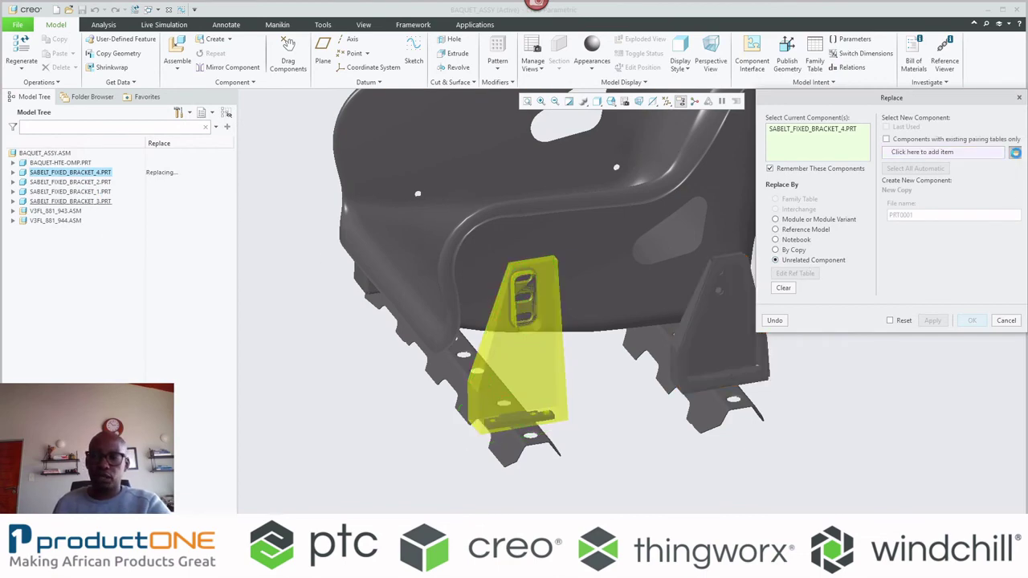
{"action": "left_click", "coordinate": [1015, 153]}
{"action": "middle_click", "coordinate": [499, 271]}
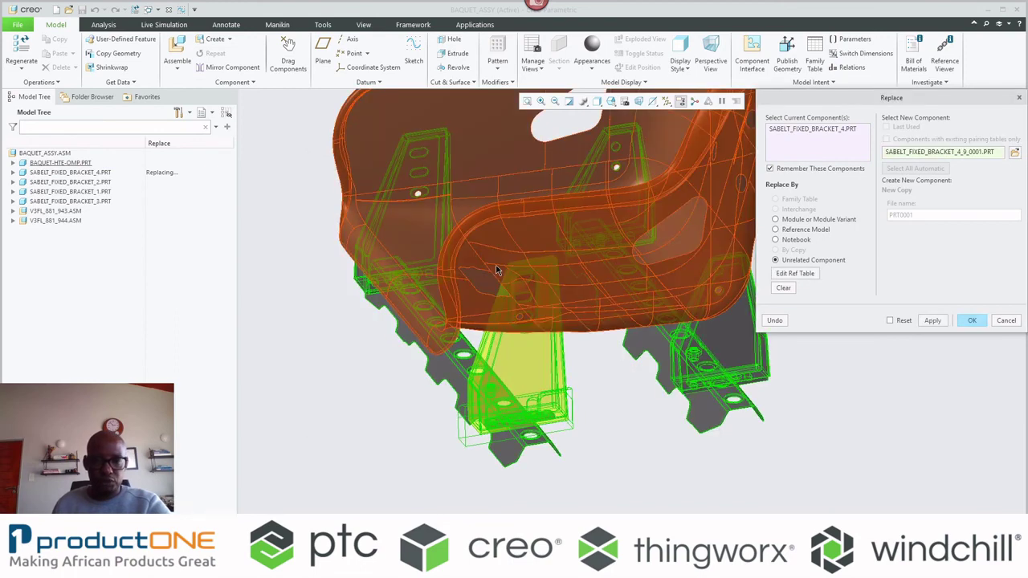
{"action": "left_click", "coordinate": [972, 321]}
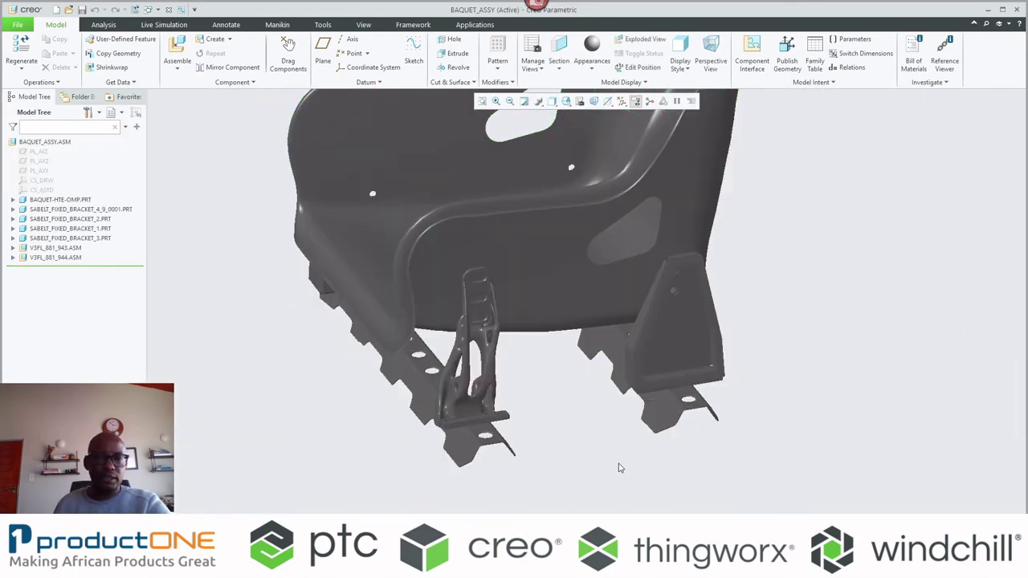
{"action": "mouse_move", "coordinate": [569, 436]}
{"action": "middle_mouse_down"}
{"action": "mouse_move", "coordinate": [576, 426]}
{"action": "mouse_move", "coordinate": [533, 430]}
{"action": "mouse_move", "coordinate": [615, 421]}
{"action": "mouse_move", "coordinate": [590, 434]}
{"action": "mouse_move", "coordinate": [602, 420]}
{"action": "middle_mouse_up"}
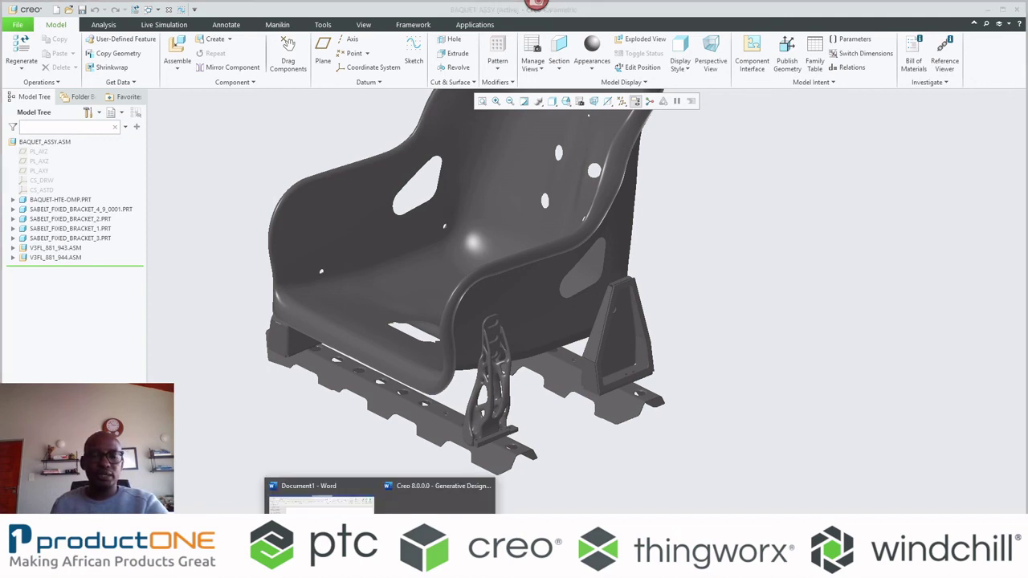
Switch to the Creo 8.0.0.0 - Generative Design document in Word
{"action": "left_click", "coordinate": [446, 498]}
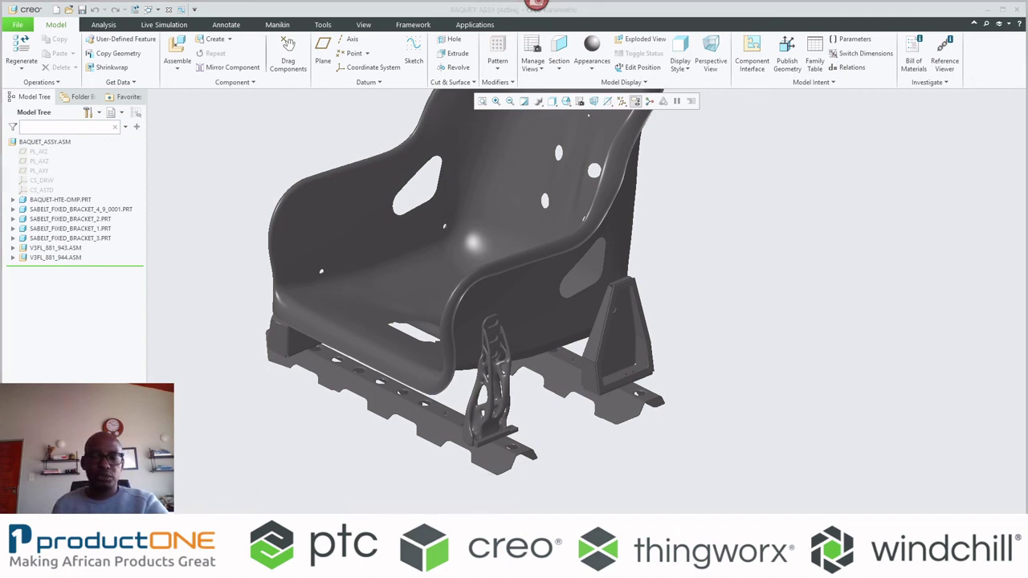